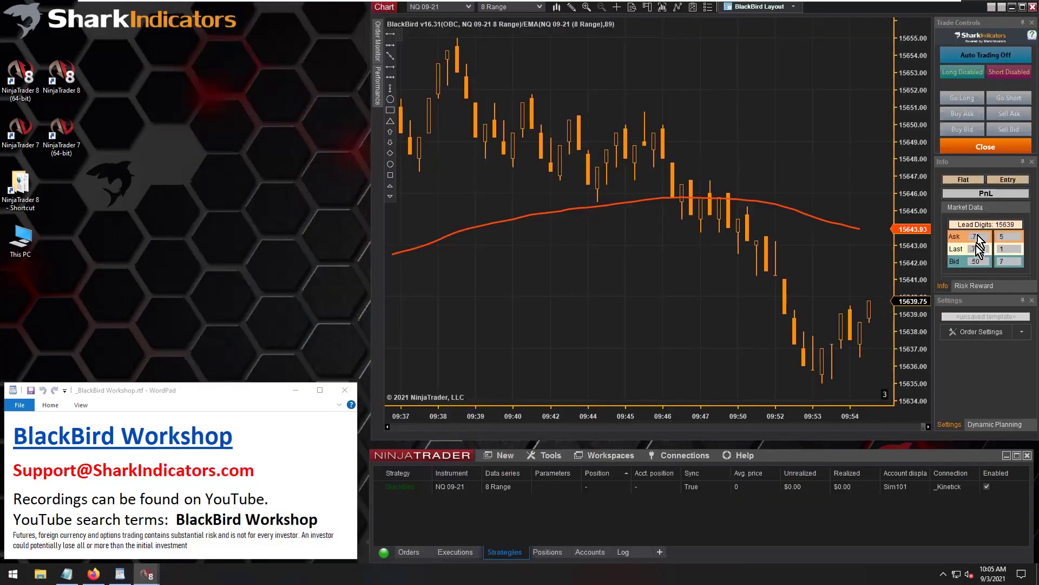
- Open the order settings and give Order Set A a Market Entry and a 10 Ticks profit target
{"action": "left_click", "coordinate": [974, 333]}
{"action": "left_click", "coordinate": [80, 179]}
{"action": "left_click", "coordinate": [75, 192]}
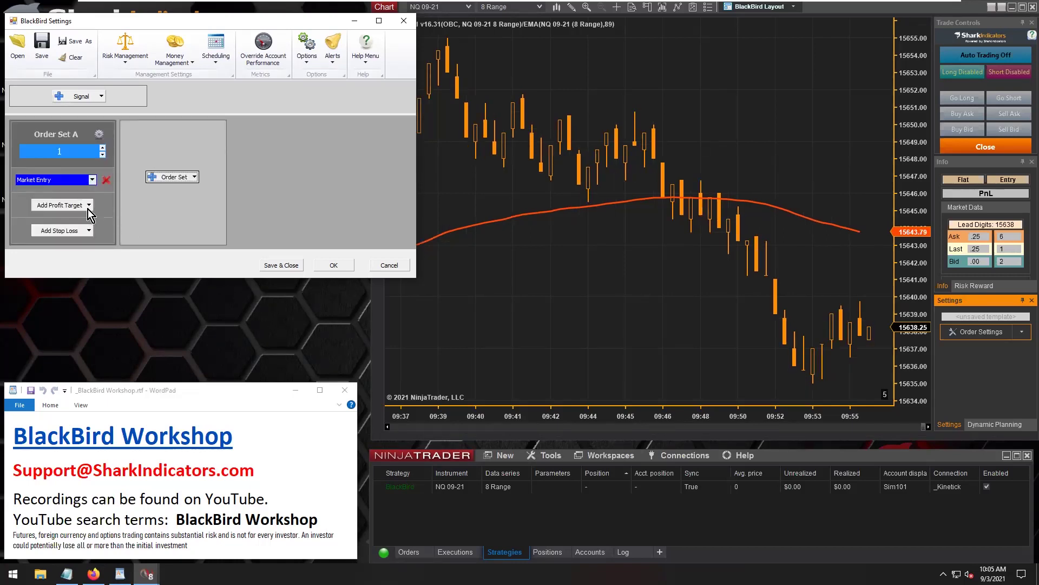
{"action": "left_click", "coordinate": [85, 206]}
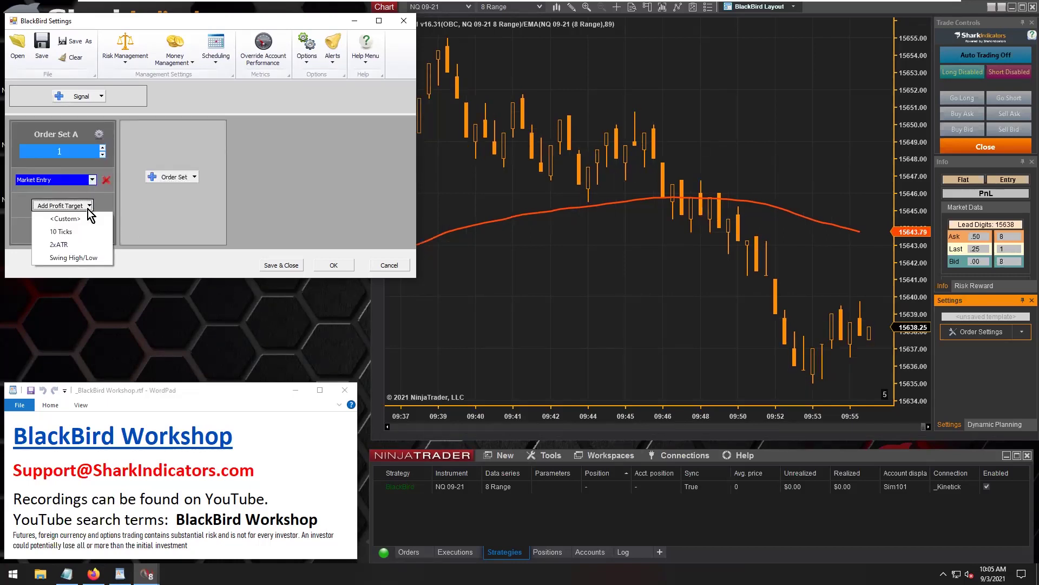
{"action": "left_click", "coordinate": [61, 232]}
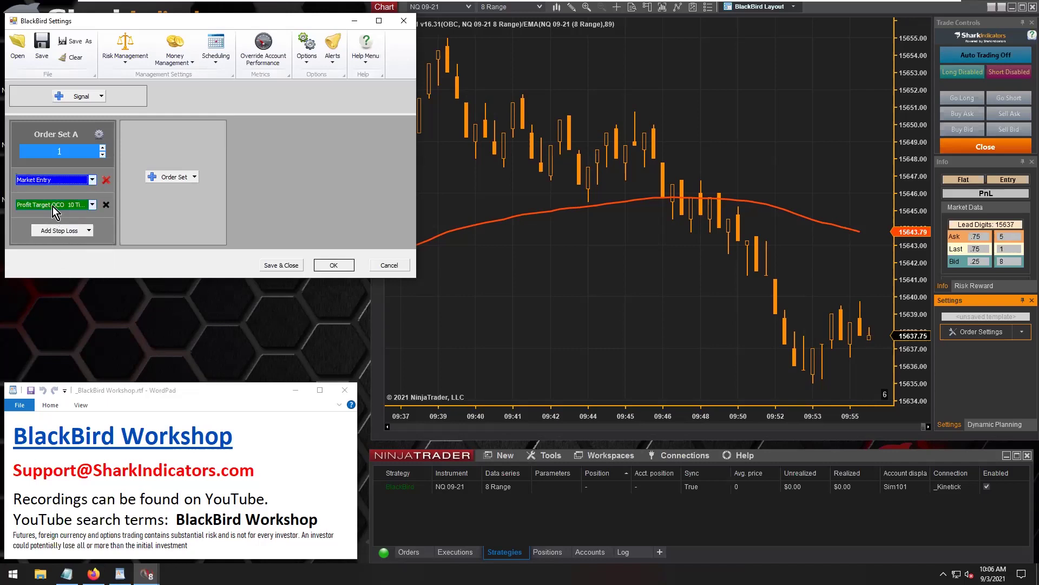
- Set the profit target's initial placement offset to 20 long ticks from the OCO Entry Price
{"action": "left_click", "coordinate": [54, 208]}
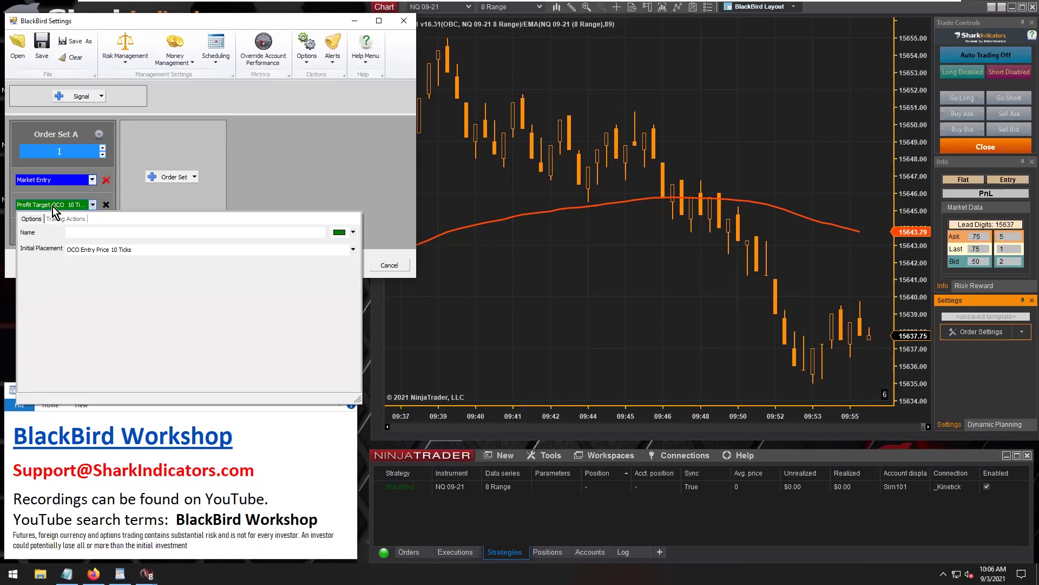
{"action": "left_click", "coordinate": [99, 252]}
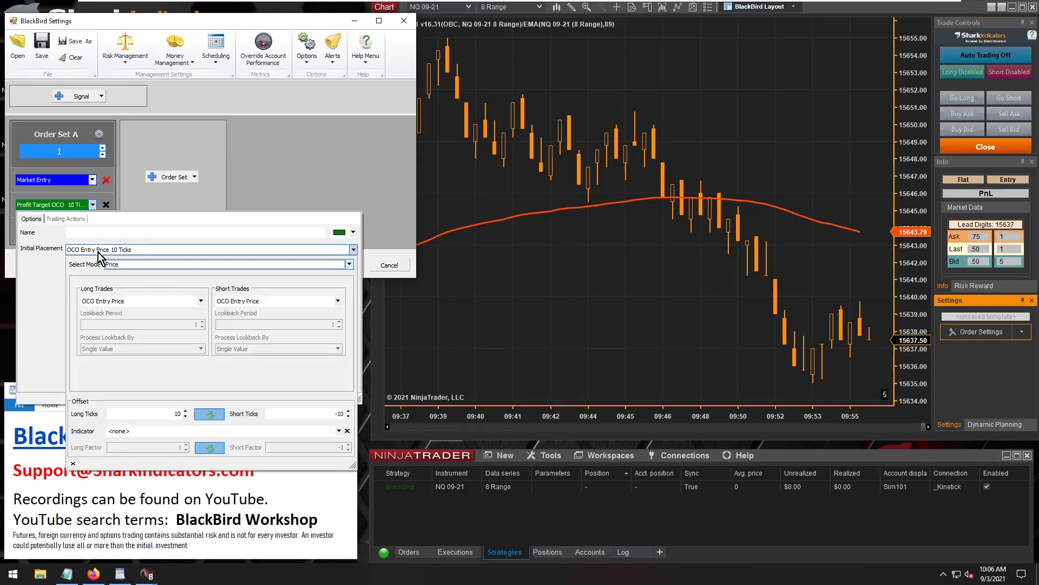
{"action": "left_click", "coordinate": [185, 412]}
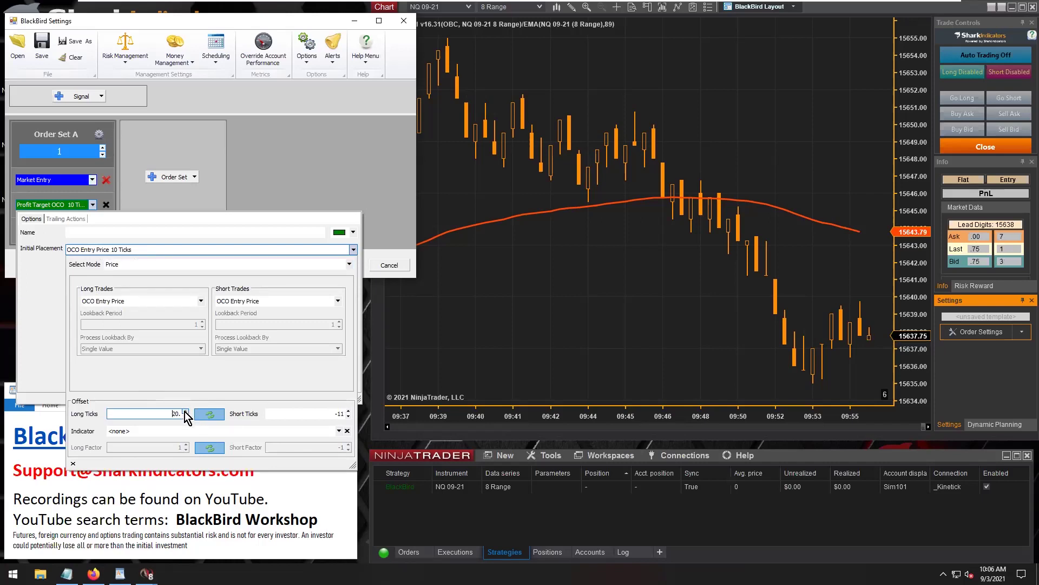
{"action": "left_click", "coordinate": [46, 314]}
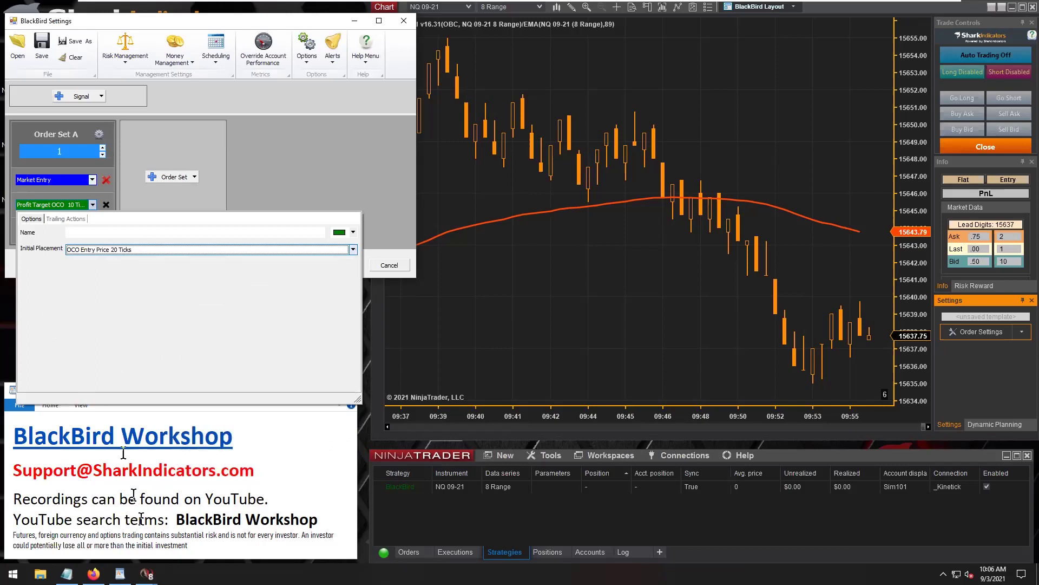
- Switch to Firefox and compare the signal-bar question image with the profit target's initial placement
{"action": "left_click", "coordinate": [93, 574]}
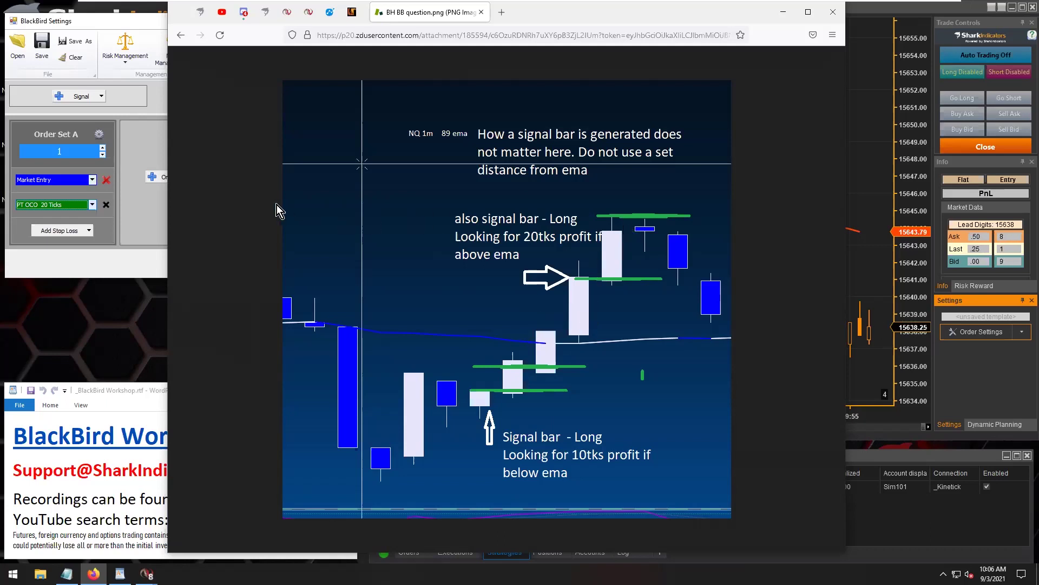
{"action": "left_click", "coordinate": [74, 206]}
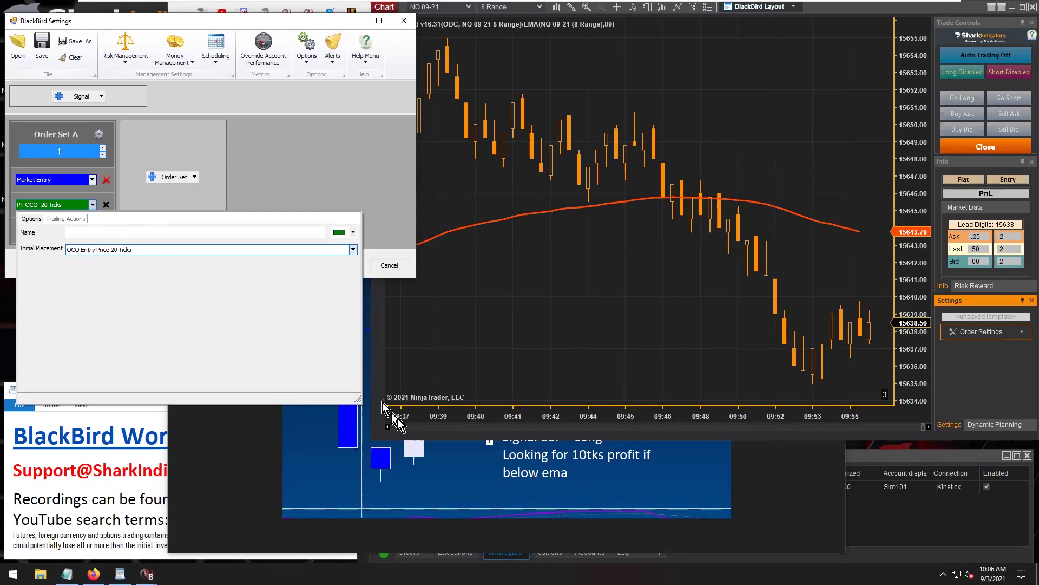
{"action": "left_click", "coordinate": [774, 459]}
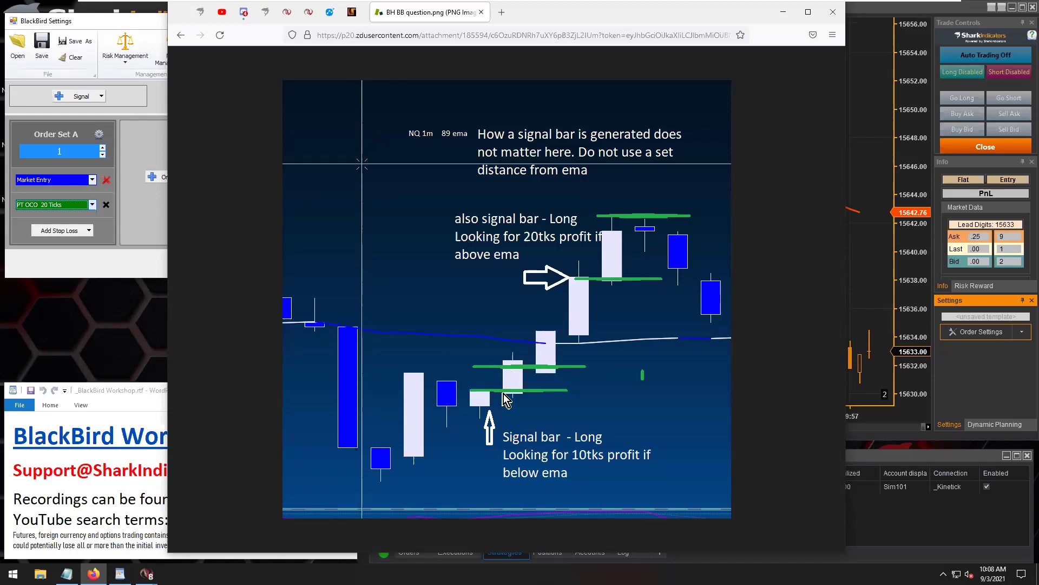
- Set the profit target's trailing actions mode to Custom and add a trailing rule
{"action": "left_click", "coordinate": [46, 207]}
{"action": "left_click", "coordinate": [46, 207]}
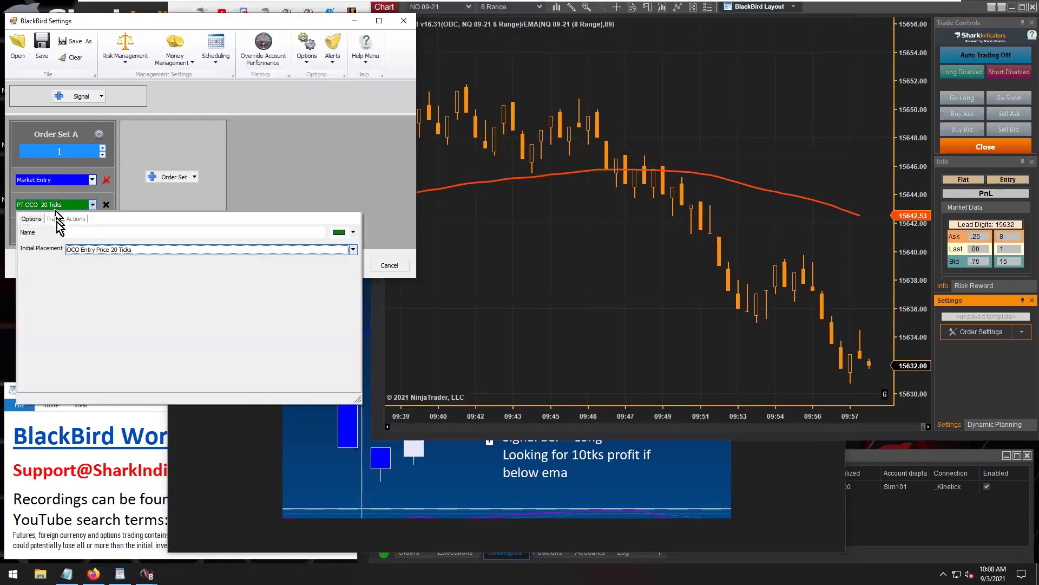
{"action": "left_click", "coordinate": [67, 222]}
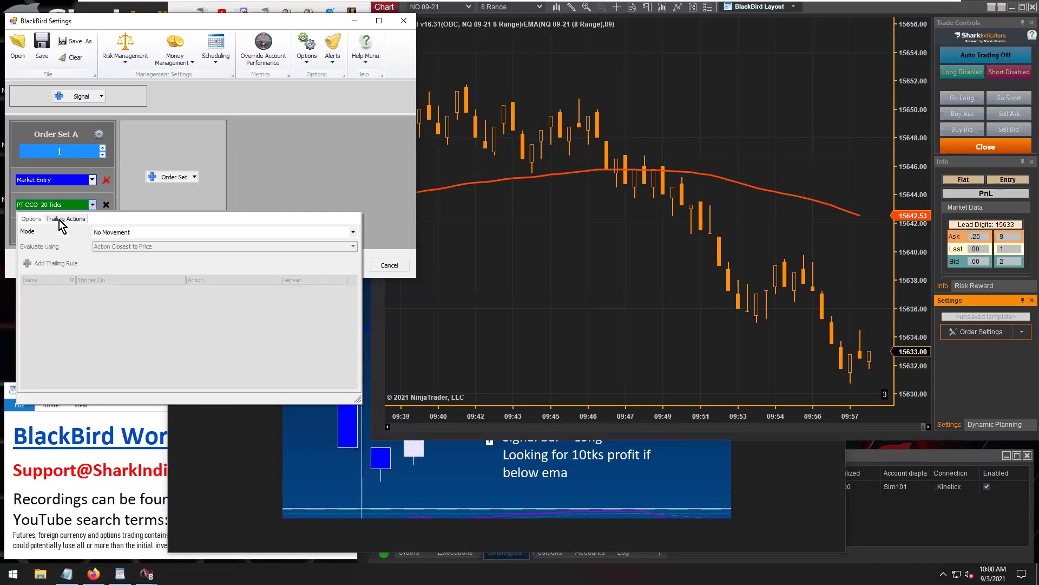
{"action": "left_click", "coordinate": [122, 232]}
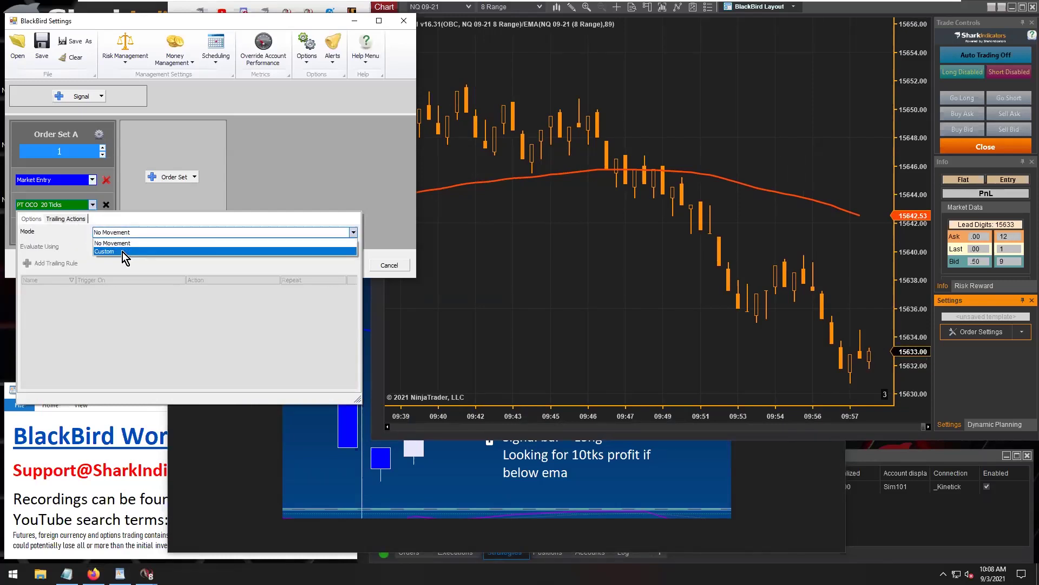
{"action": "left_click", "coordinate": [122, 251]}
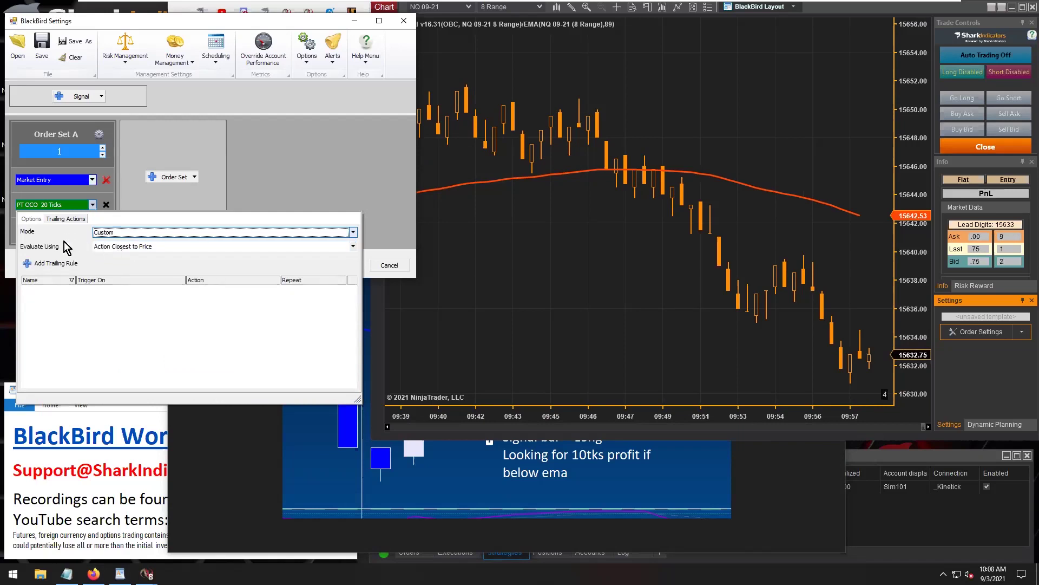
{"action": "left_click", "coordinate": [58, 265]}
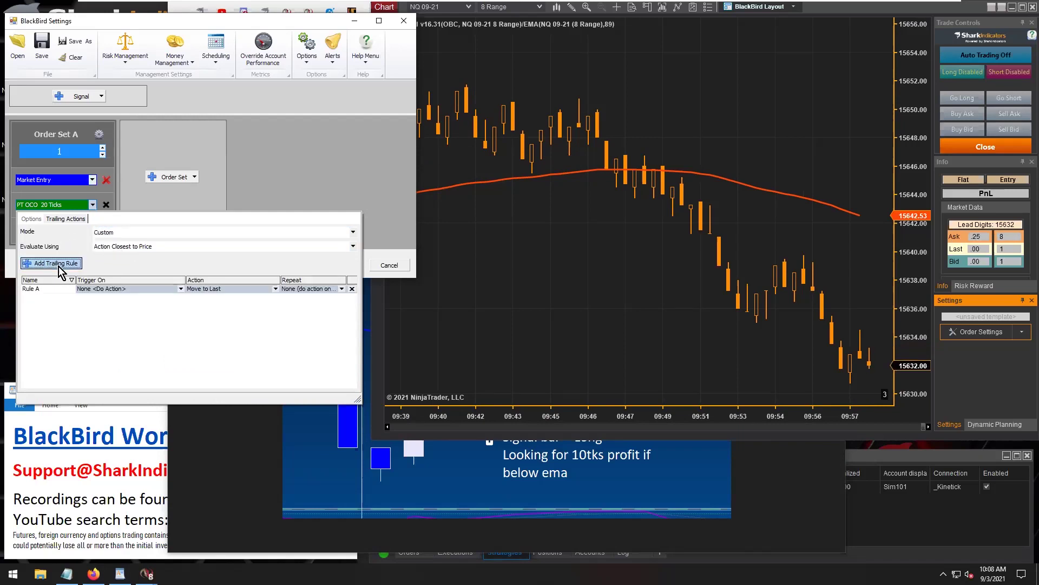
- Rename the new trailing rule to "Below EMA89"
{"action": "left_click", "coordinate": [48, 289]}
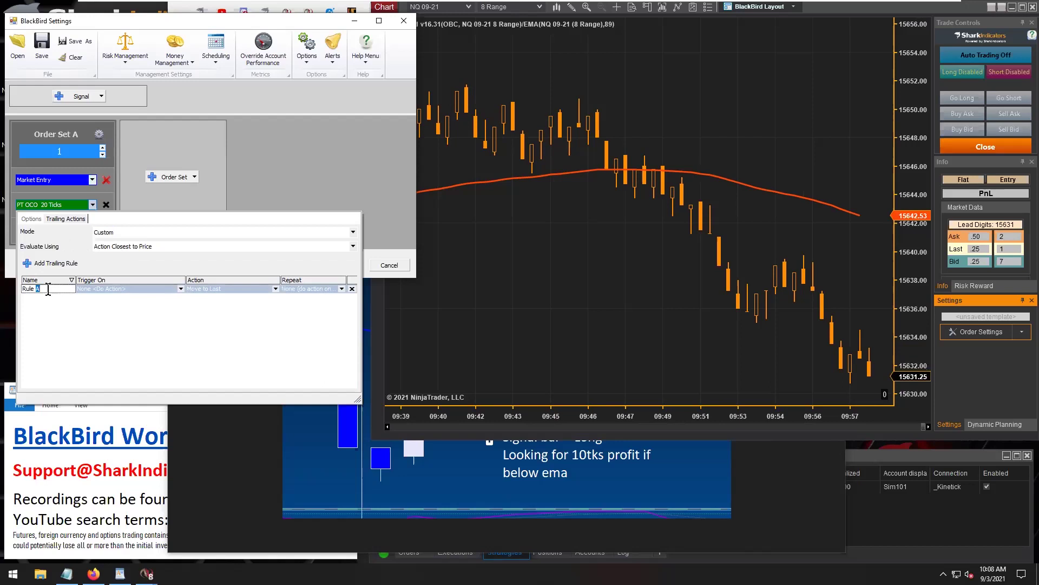
{"action": "key", "text": "BackSpace"}
{"action": "key", "text": "BackSpace"}
{"action": "key", "text": "BackSpace"}
{"action": "key", "text": "BackSpace"}
{"action": "key", "text": "BackSpace"}
{"action": "key", "text": "BackSpace"}
{"action": "type", "text": "Below EMA89"}
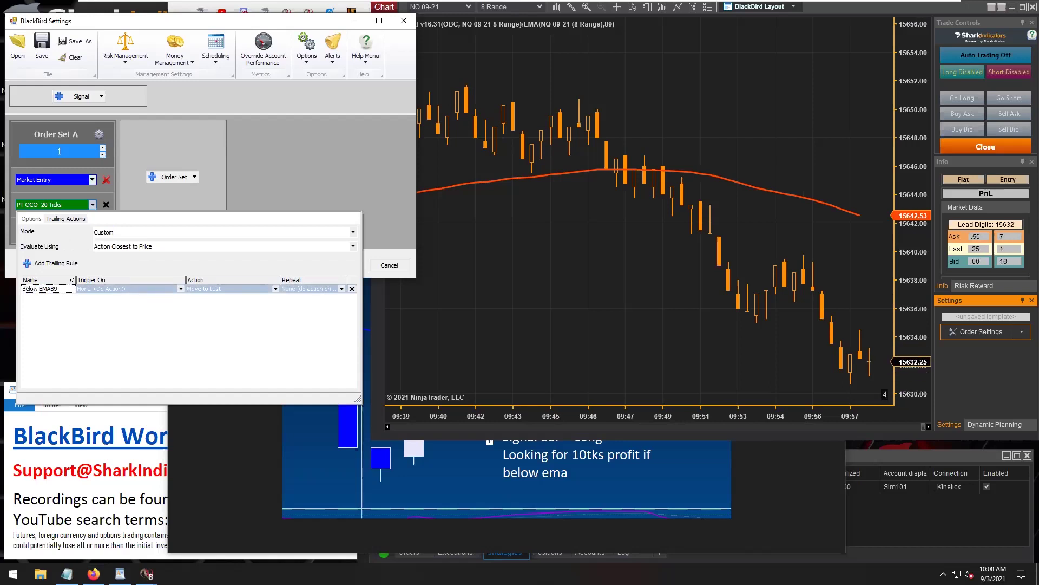
{"action": "key", "text": "Left"}
{"action": "key", "text": "Left"}
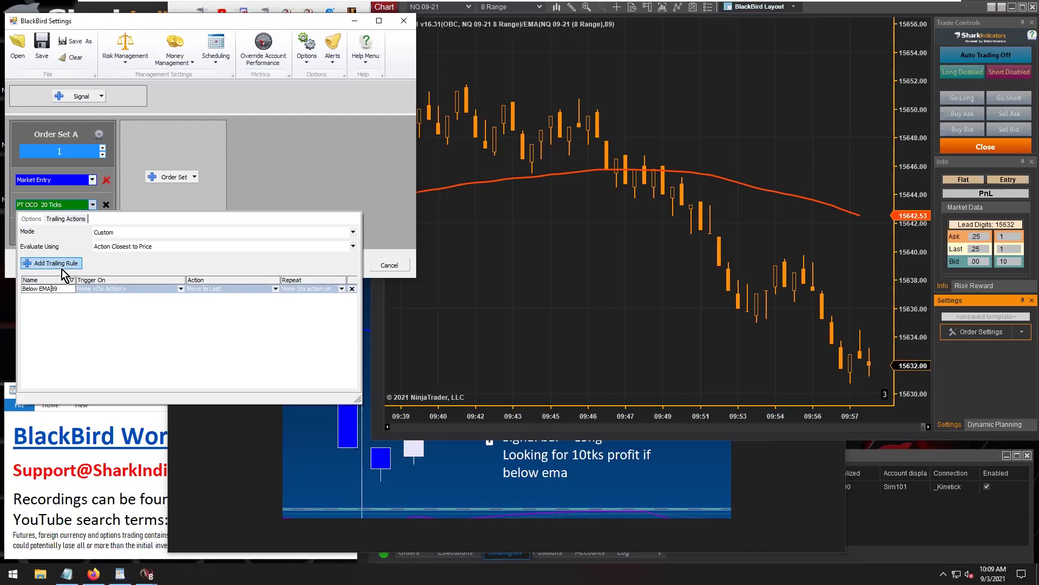
- Compare the EMA on the price chart with the signal-bar diagram in Firefox
{"action": "left_click", "coordinate": [112, 287]}
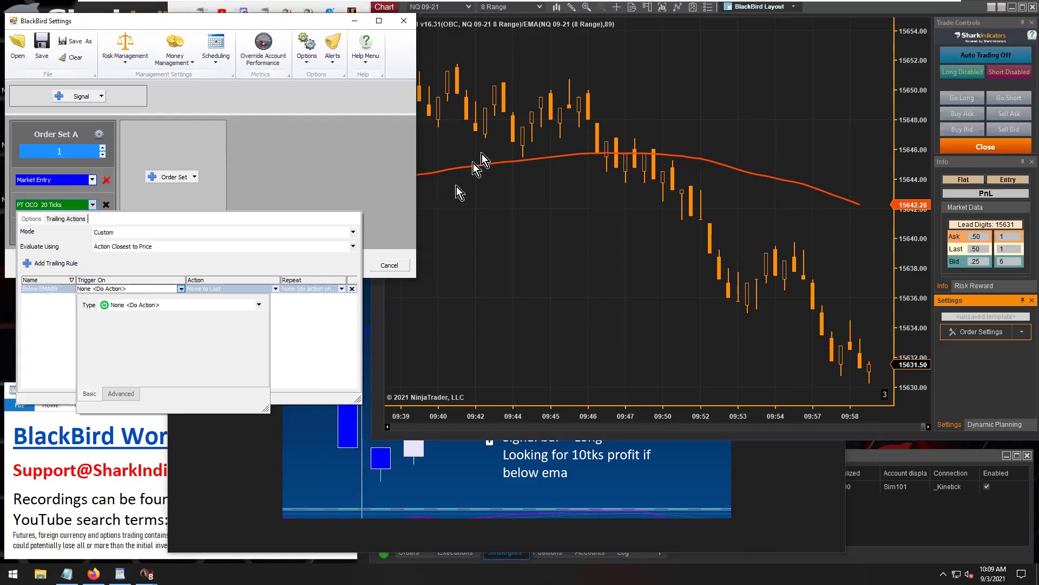
{"action": "key", "text": "alt+Tab"}
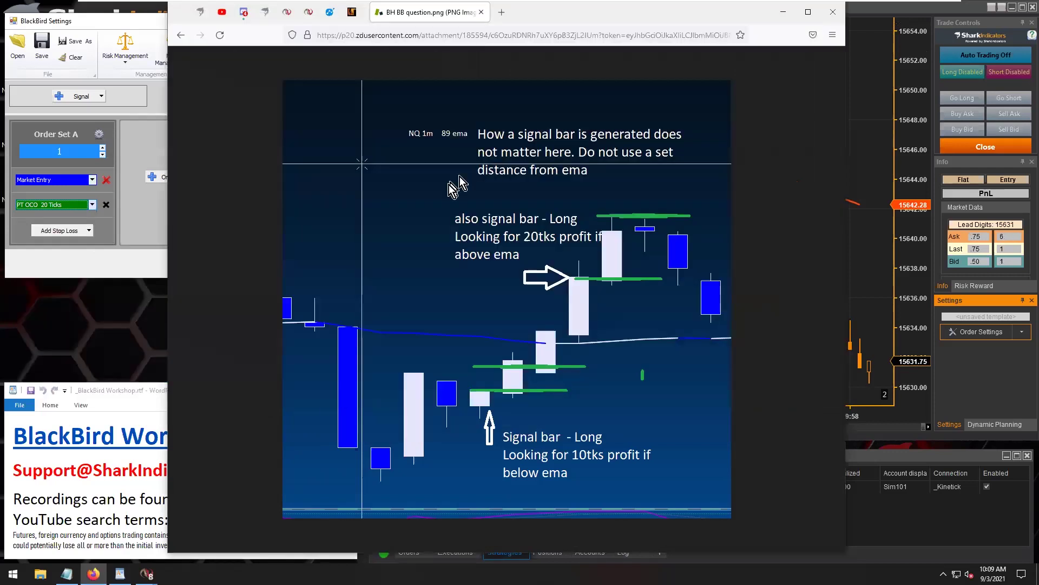
{"action": "left_click", "coordinate": [875, 229]}
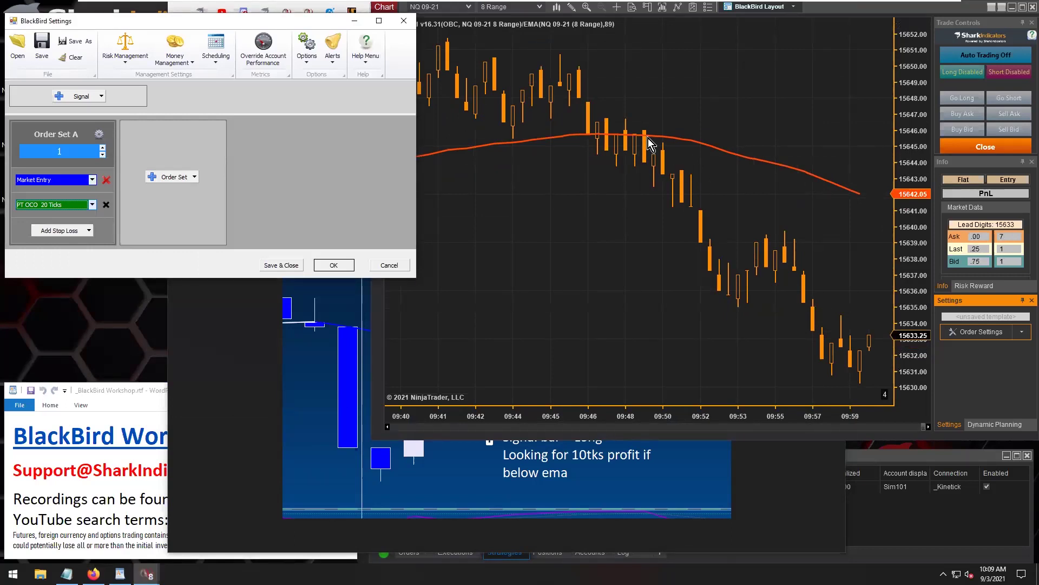
{"action": "left_click", "coordinate": [802, 457]}
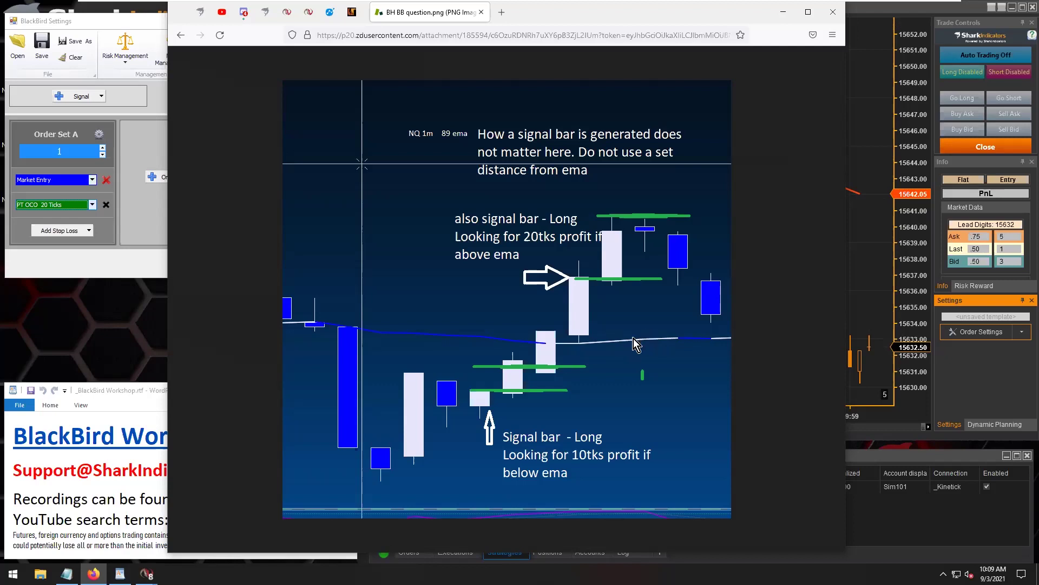
- Return to BlackBird Settings and set the Below EMA89 rule's trigger type to Price vs Indicator, enlarging its options area
{"action": "left_click", "coordinate": [74, 213]}
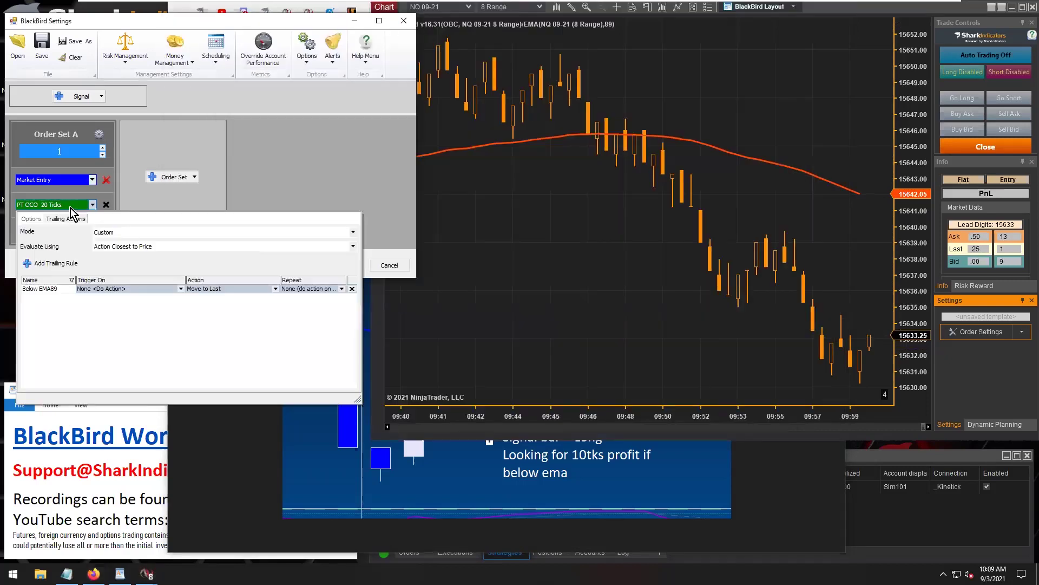
{"action": "left_click", "coordinate": [110, 289]}
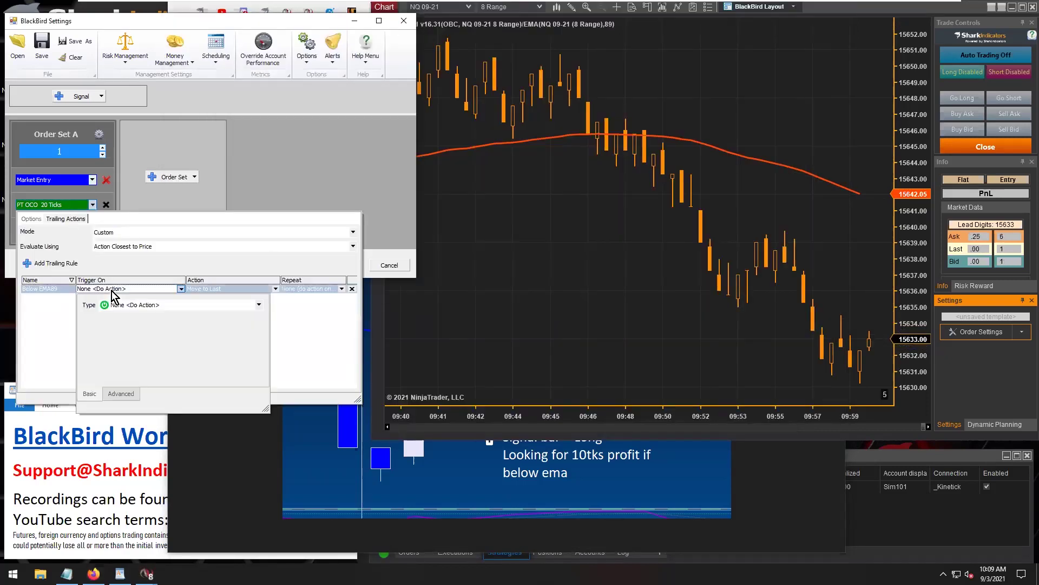
{"action": "left_click", "coordinate": [148, 305]}
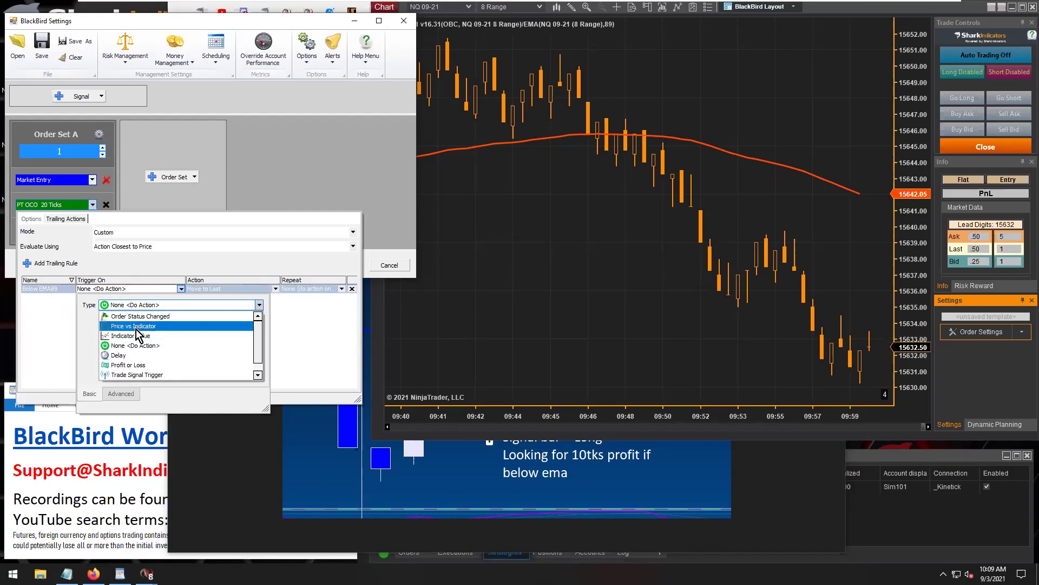
{"action": "left_click", "coordinate": [136, 328]}
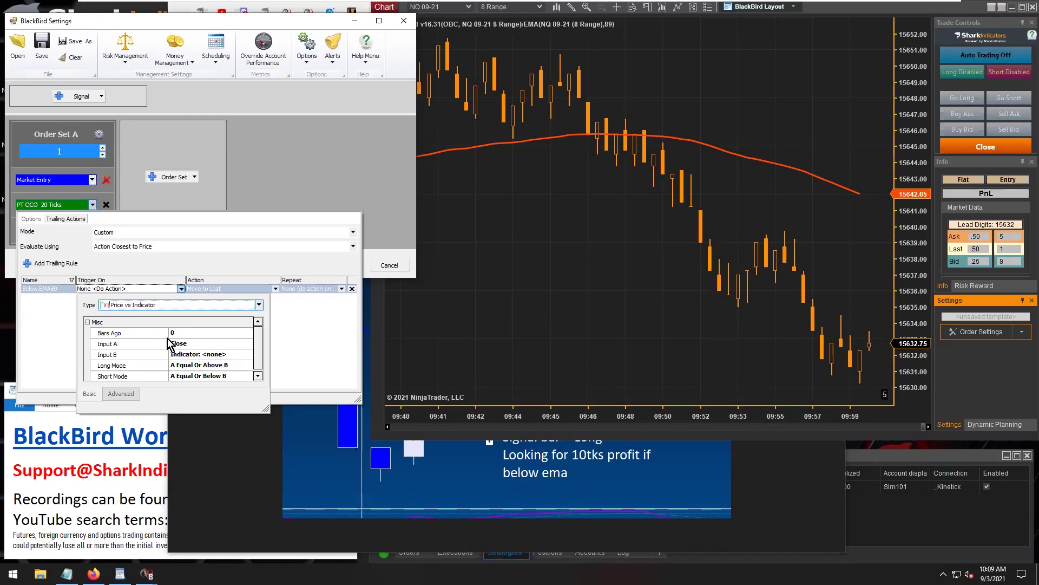
{"action": "left_click_drag", "start_coordinate": [265, 410], "coordinate": [265, 453]}
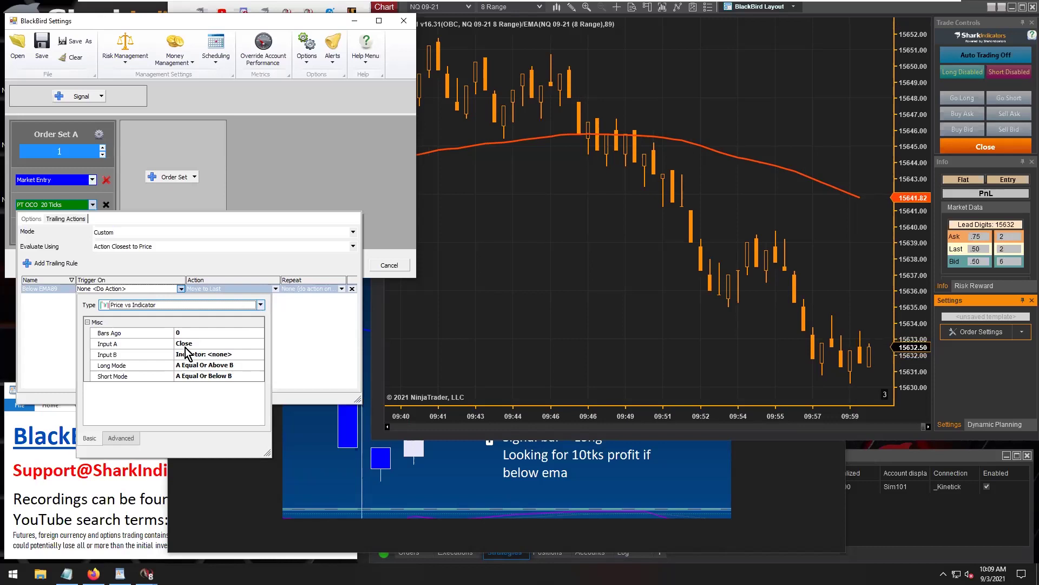
- Set the trigger's Input B to the EMA indicator with a period of 89
{"action": "left_click", "coordinate": [128, 355]}
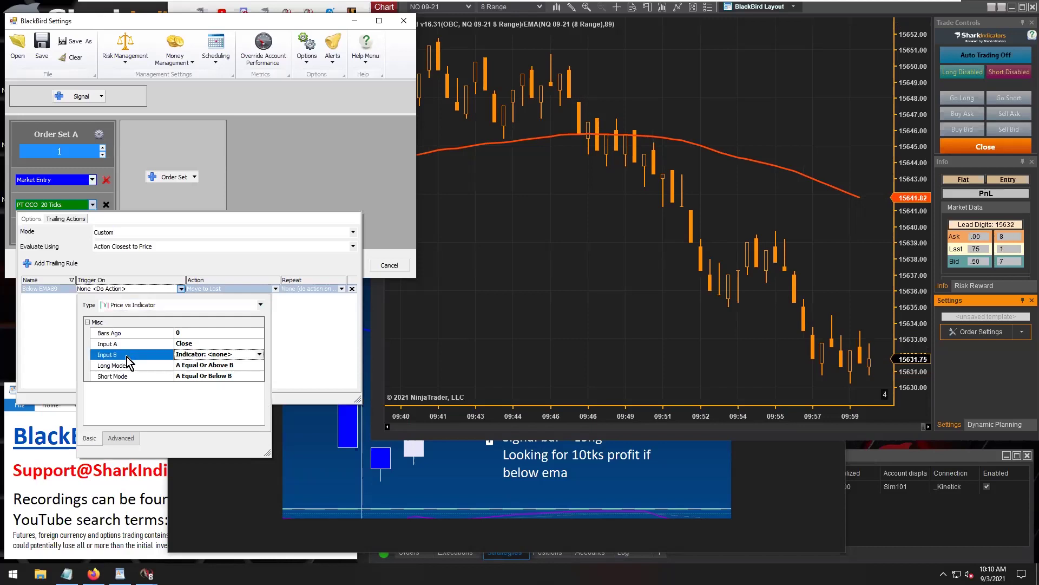
{"action": "left_click", "coordinate": [259, 354]}
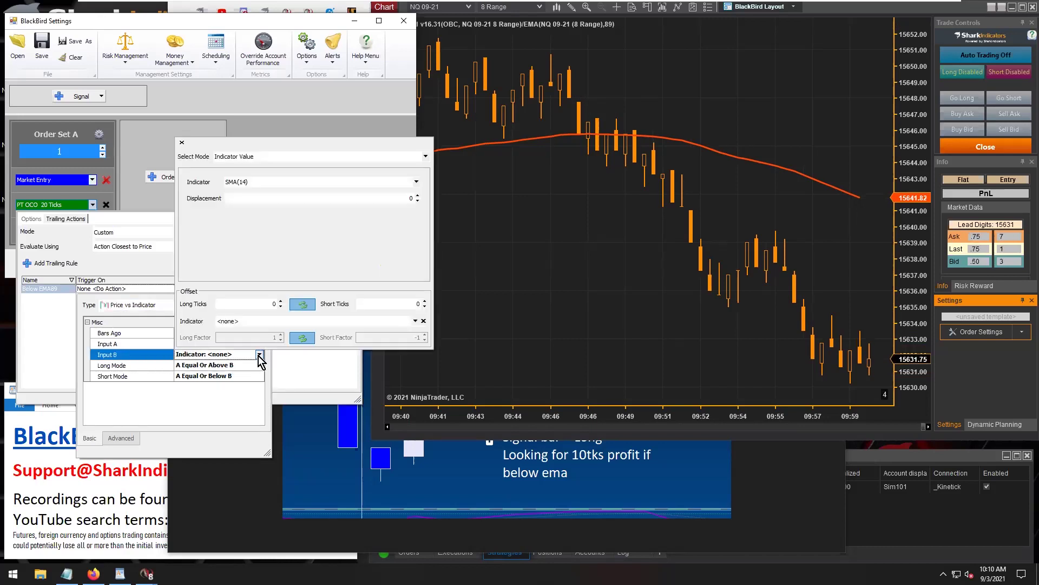
{"action": "left_click", "coordinate": [253, 184]}
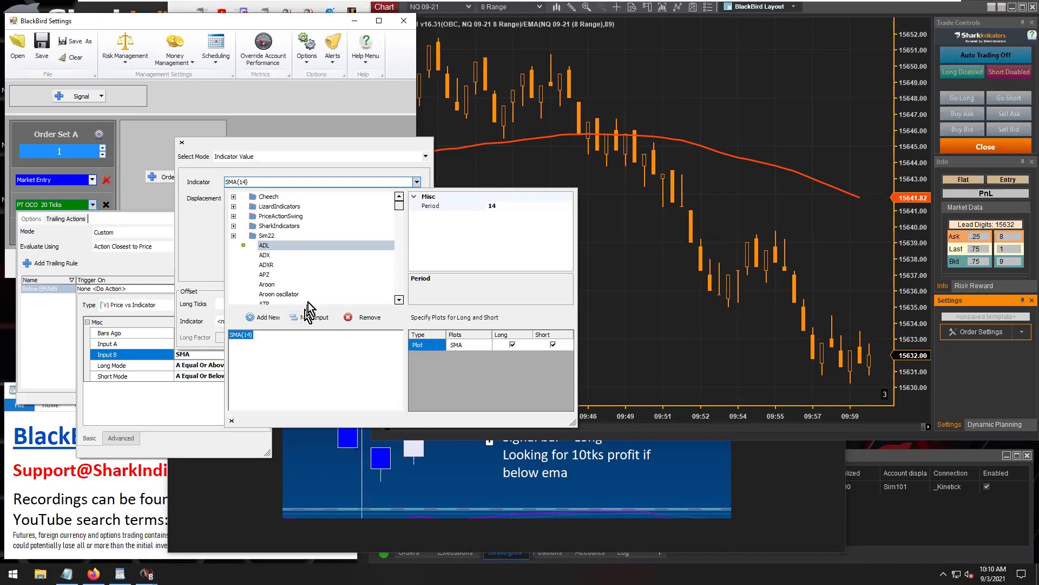
{"action": "scroll", "coordinate": [266, 222], "scroll_direction": "down", "scroll_amount": 5}
{"action": "left_click", "coordinate": [267, 217]}
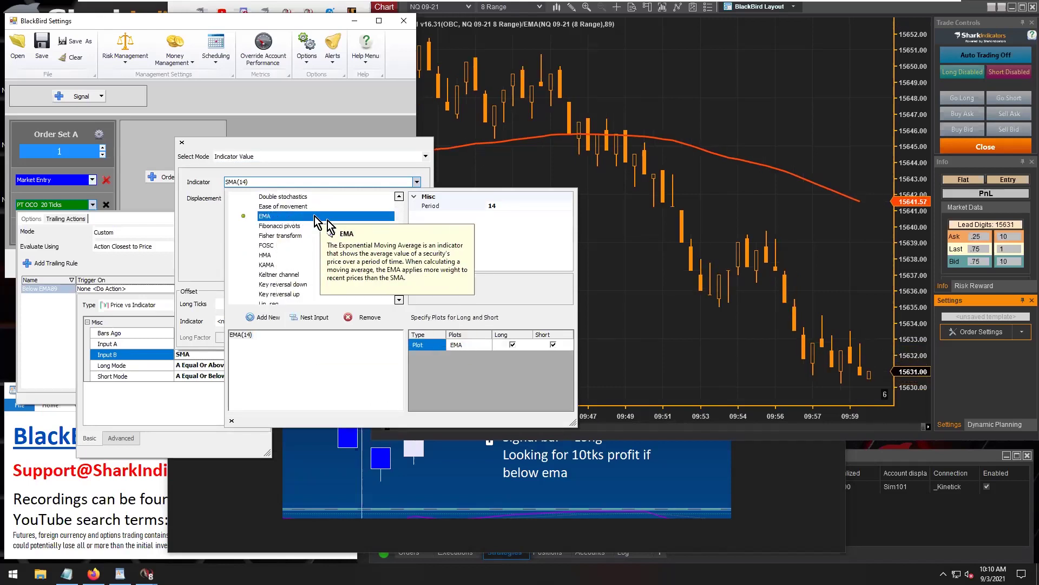
{"action": "left_click", "coordinate": [503, 204]}
{"action": "key", "text": "BackSpace"}
{"action": "key", "text": "BackSpace"}
{"action": "type", "text": "89"}
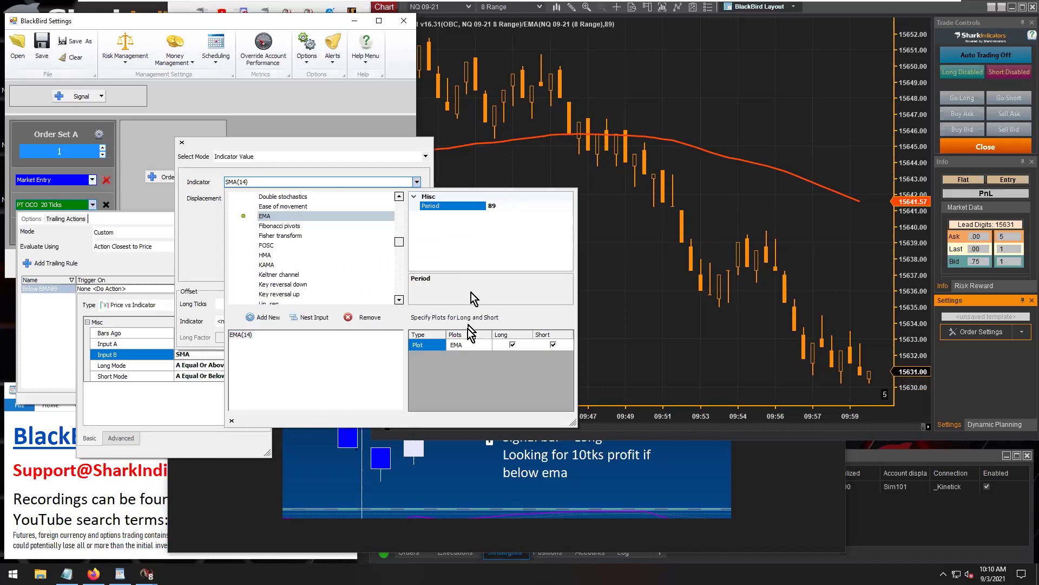
{"action": "left_click", "coordinate": [161, 392]}
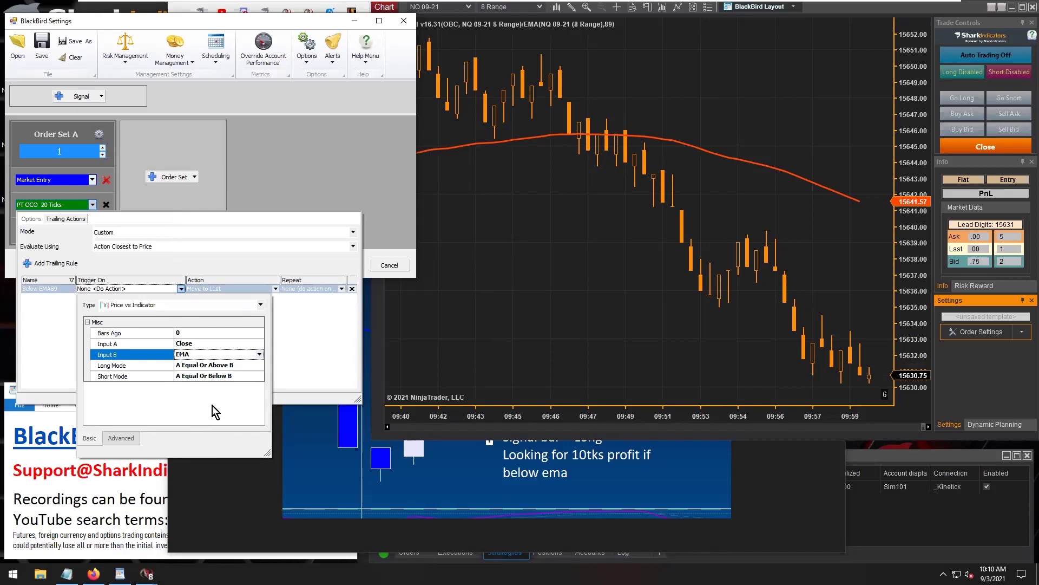
- Check the trigger's Long Mode setting against the signal-bar diagram in Firefox
{"action": "left_click", "coordinate": [239, 366]}
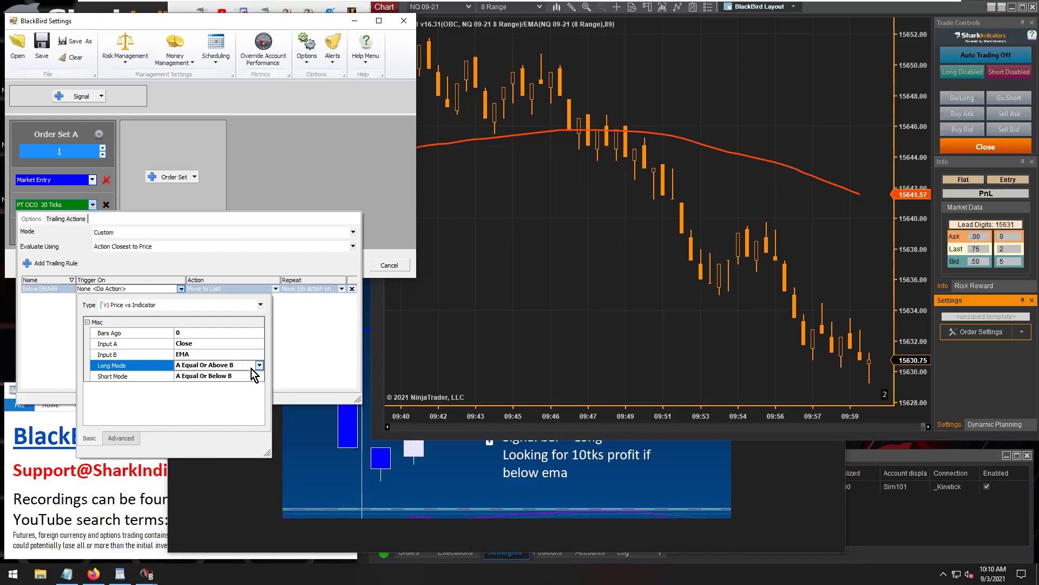
{"action": "left_click", "coordinate": [449, 475]}
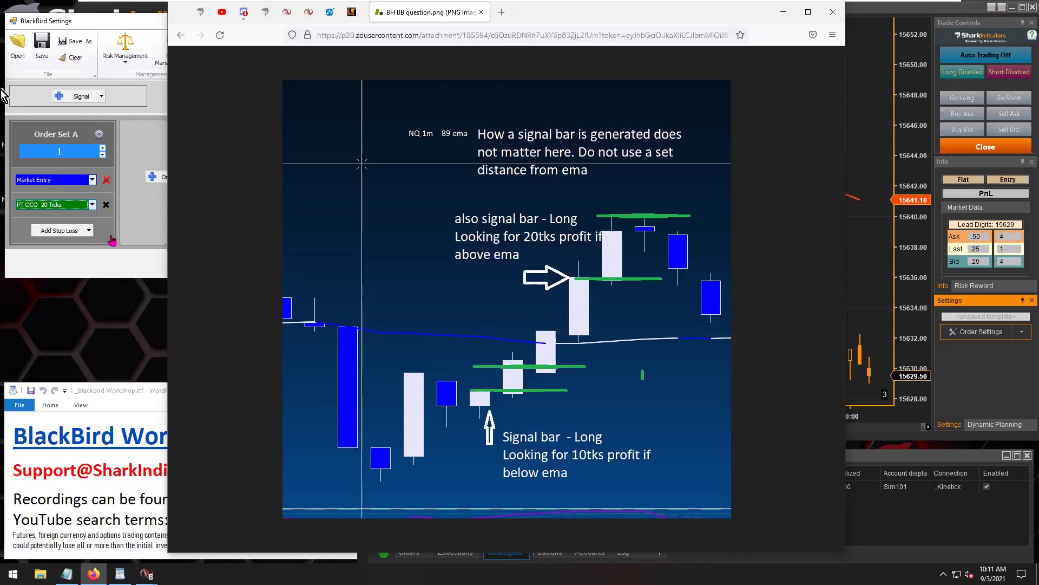
- Return to BlackBird Settings and set the Below EMA89 trigger's Long Mode to A Below B and Short Mode to A Above B
{"action": "left_click", "coordinate": [66, 204]}
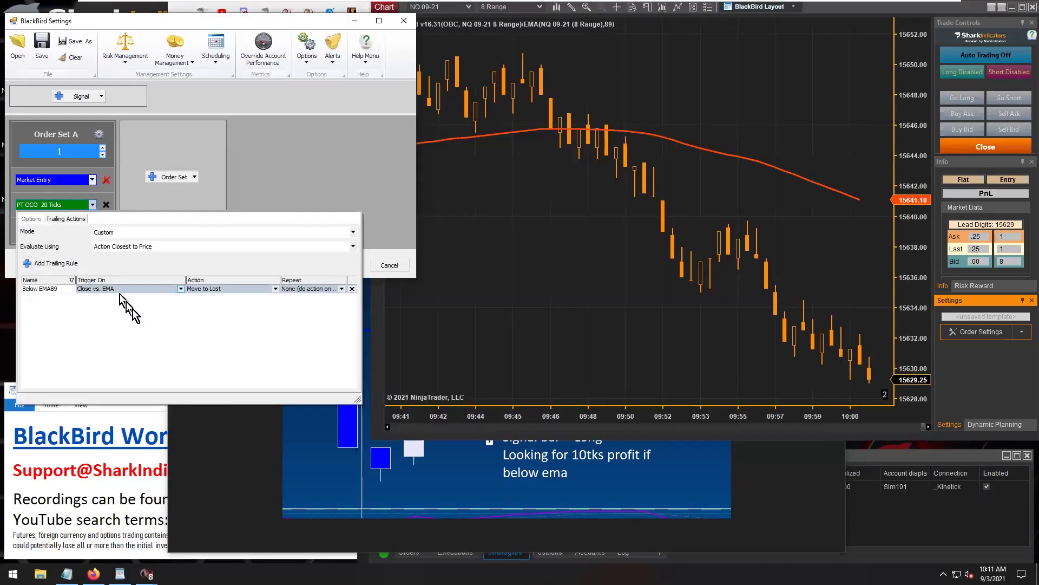
{"action": "left_click", "coordinate": [109, 289]}
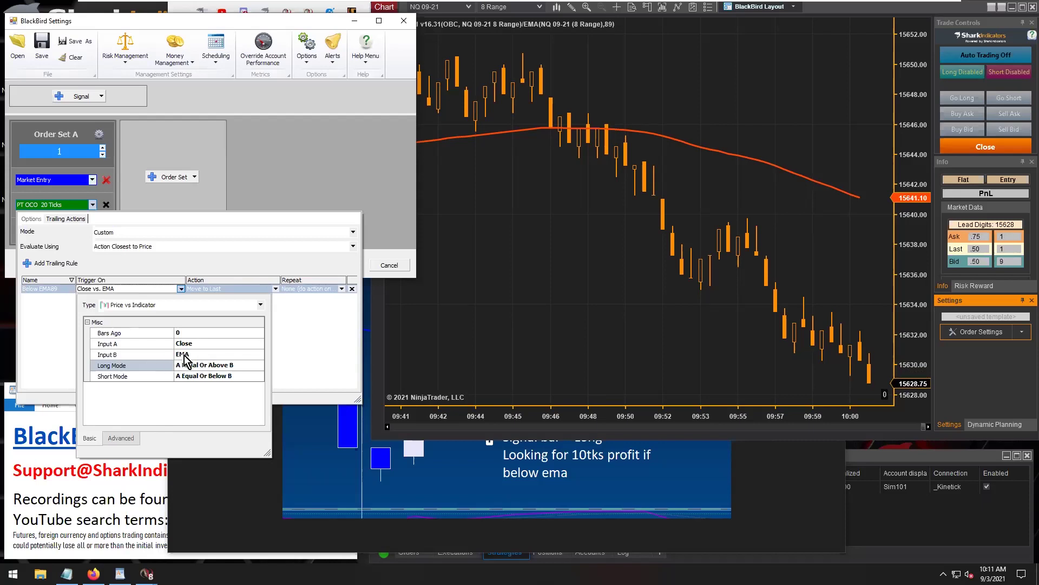
{"action": "left_click", "coordinate": [248, 367]}
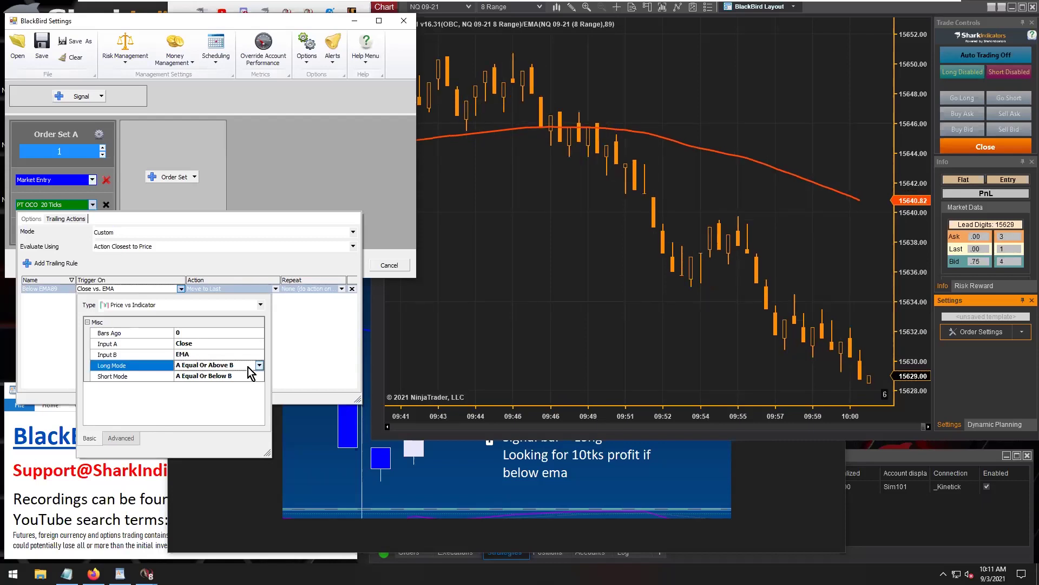
{"action": "left_click", "coordinate": [261, 366]}
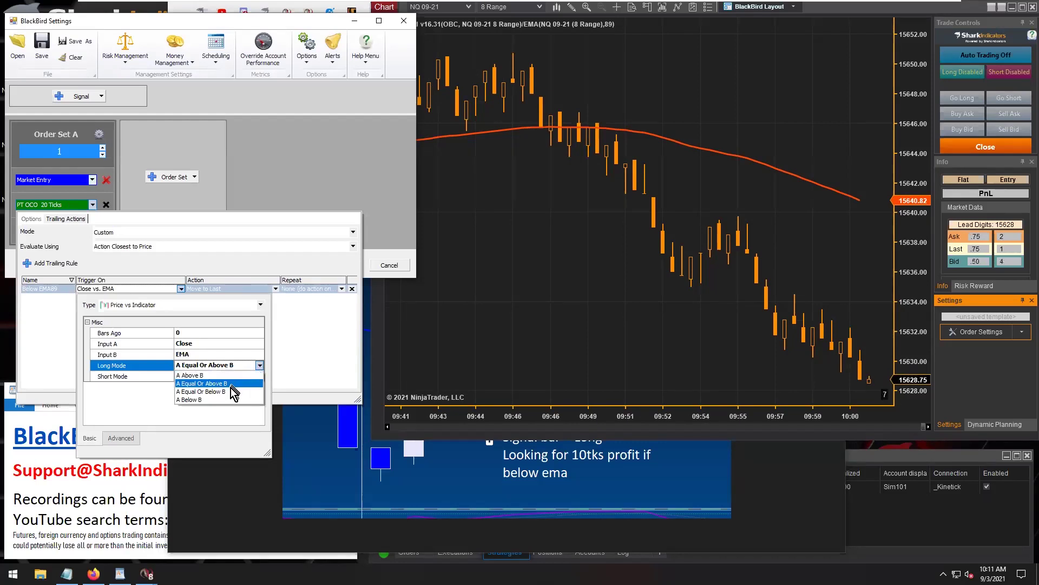
{"action": "left_click", "coordinate": [203, 399]}
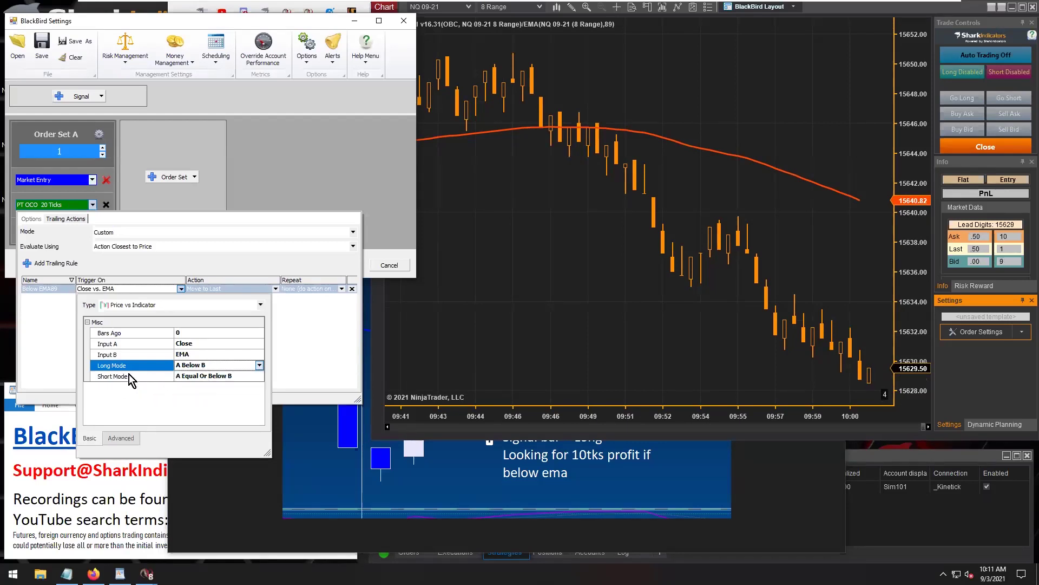
{"action": "left_click", "coordinate": [248, 375]}
{"action": "left_click", "coordinate": [260, 376]}
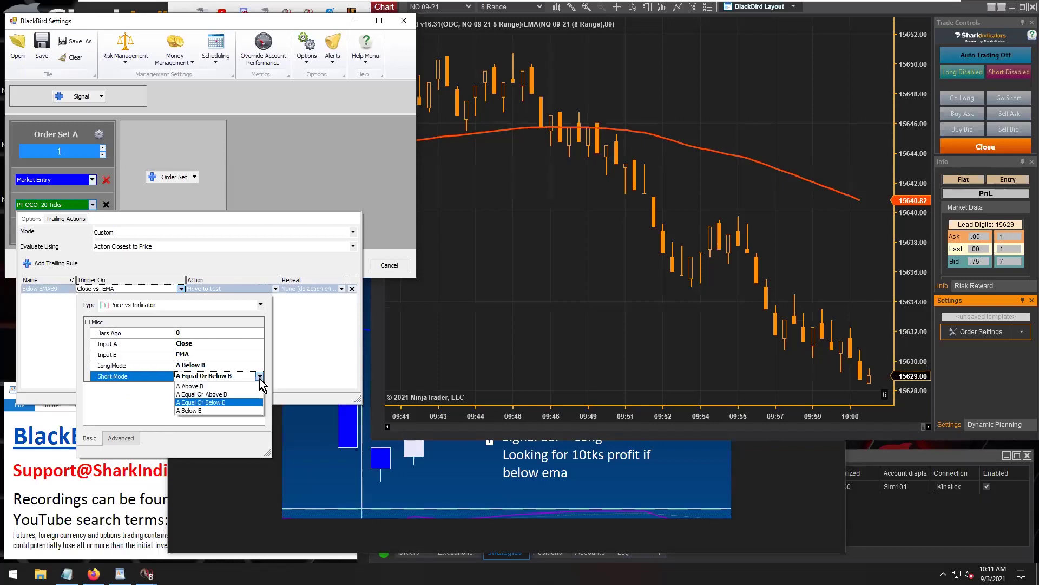
{"action": "left_click", "coordinate": [201, 385]}
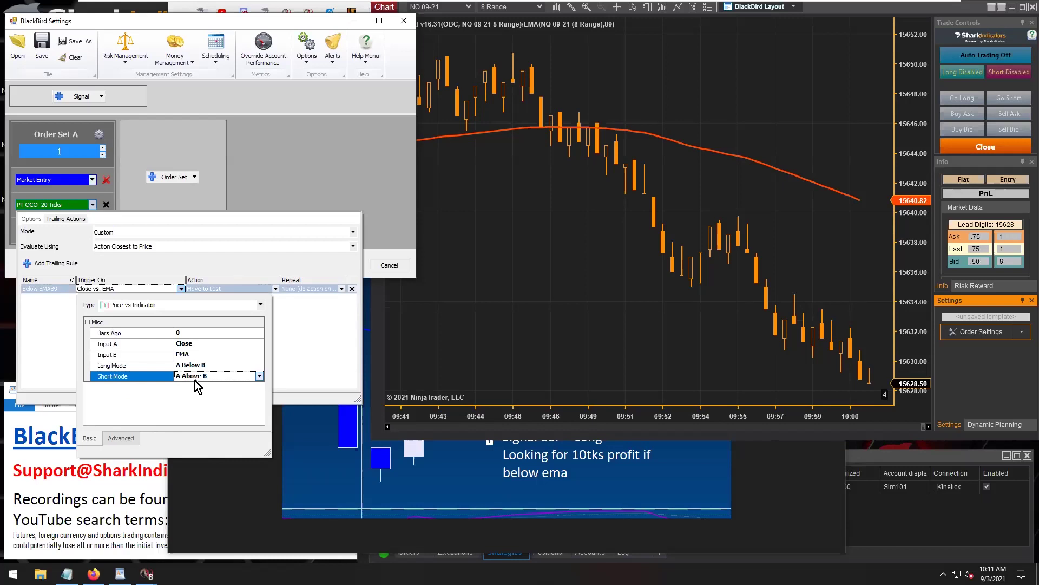
{"action": "left_click", "coordinate": [122, 366]}
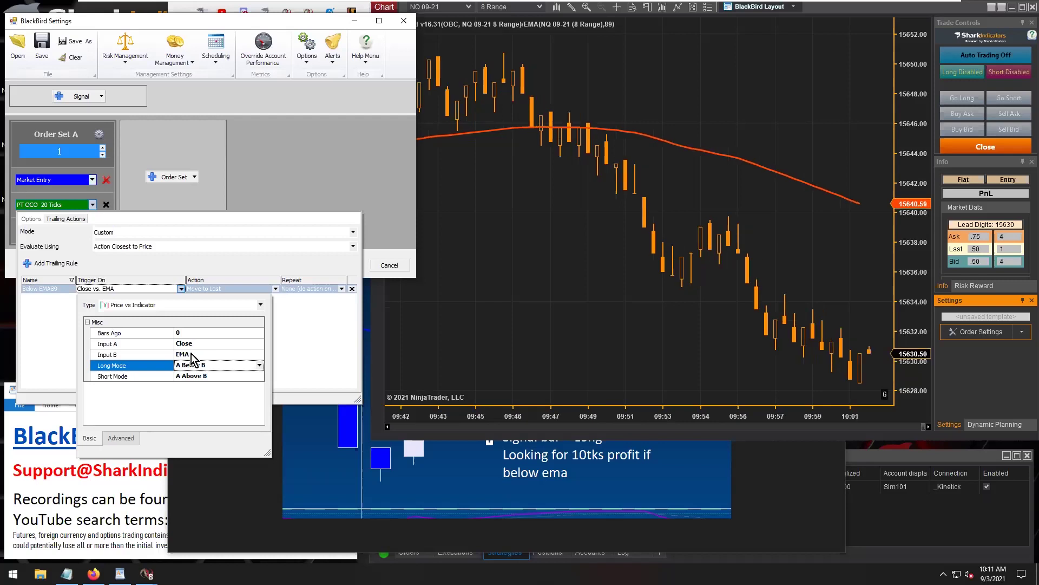
- Set the Below EMA89 rule's action to move the order to OCO Entry Price with offsets of 10 long ticks and -10 short ticks
{"action": "left_click", "coordinate": [213, 289]}
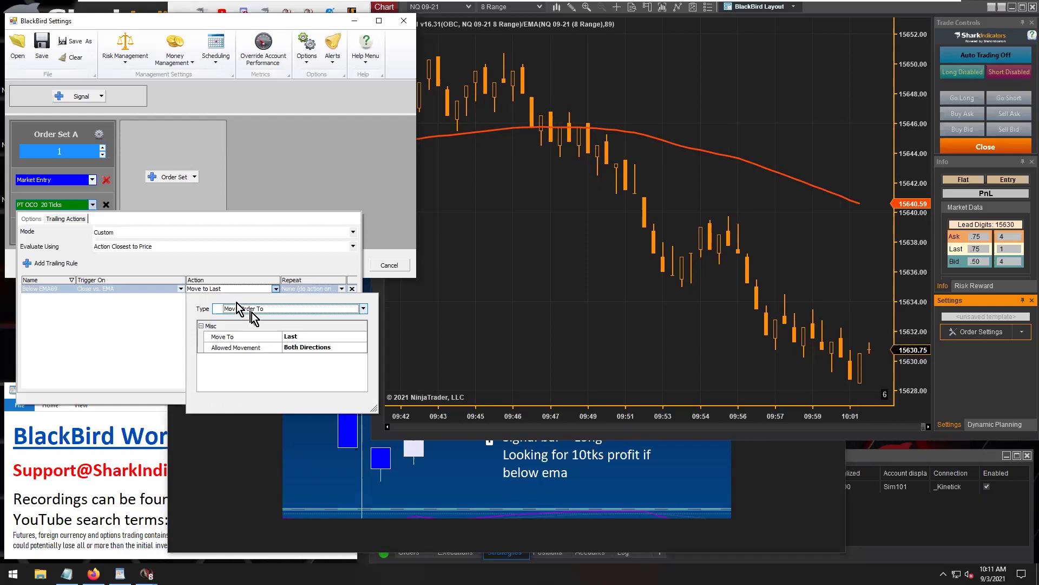
{"action": "left_click", "coordinate": [307, 340]}
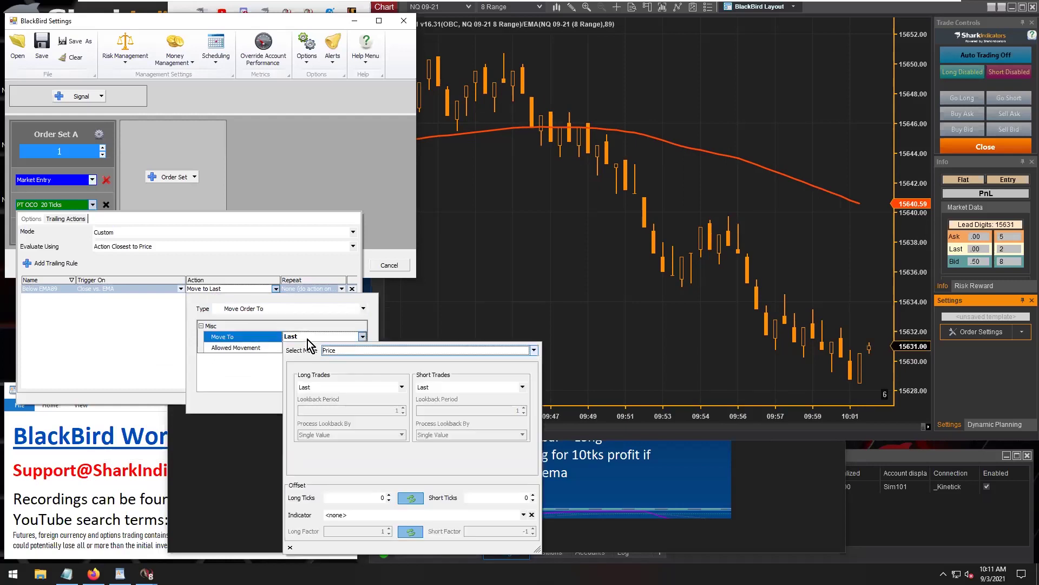
{"action": "left_click", "coordinate": [331, 387]}
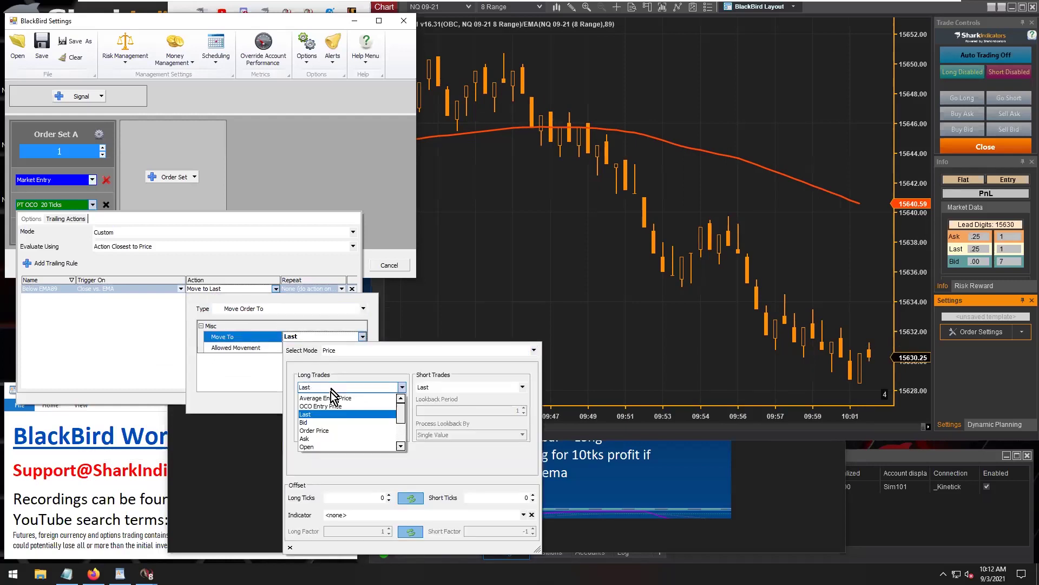
{"action": "left_click", "coordinate": [329, 406]}
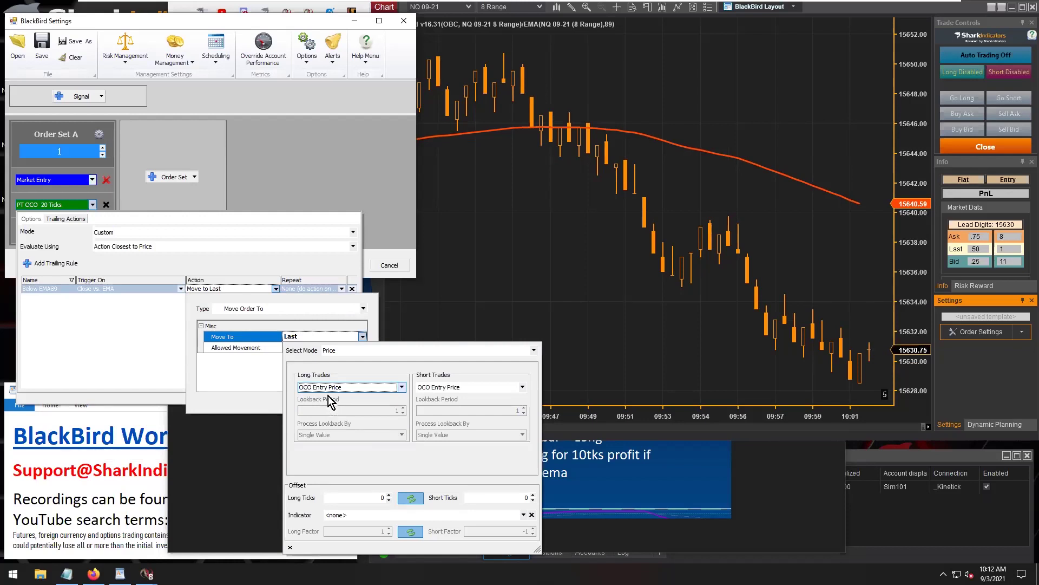
{"action": "left_click", "coordinate": [388, 494]}
{"action": "left_click", "coordinate": [388, 494]}
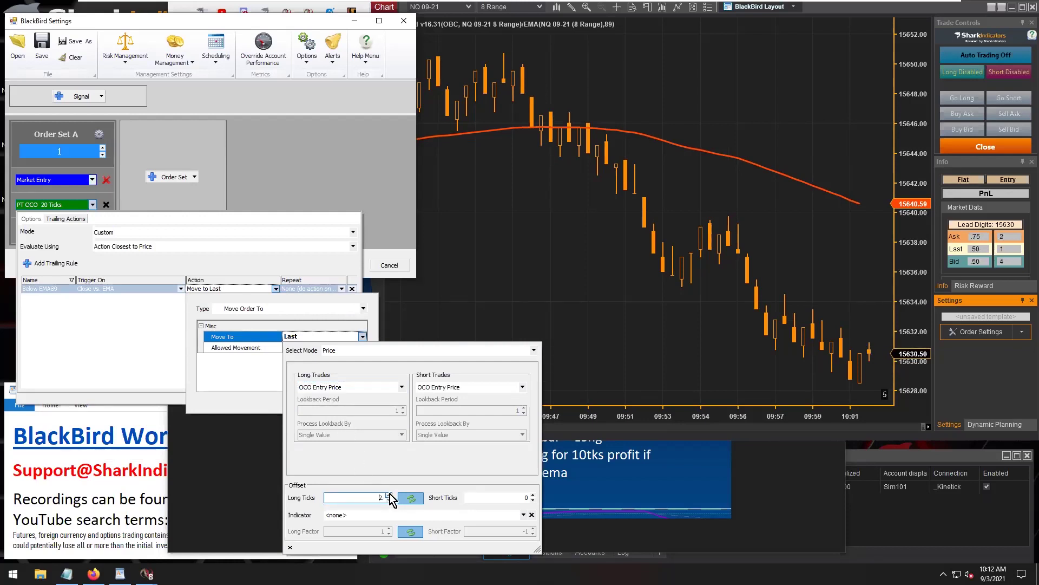
{"action": "left_click", "coordinate": [388, 495]}
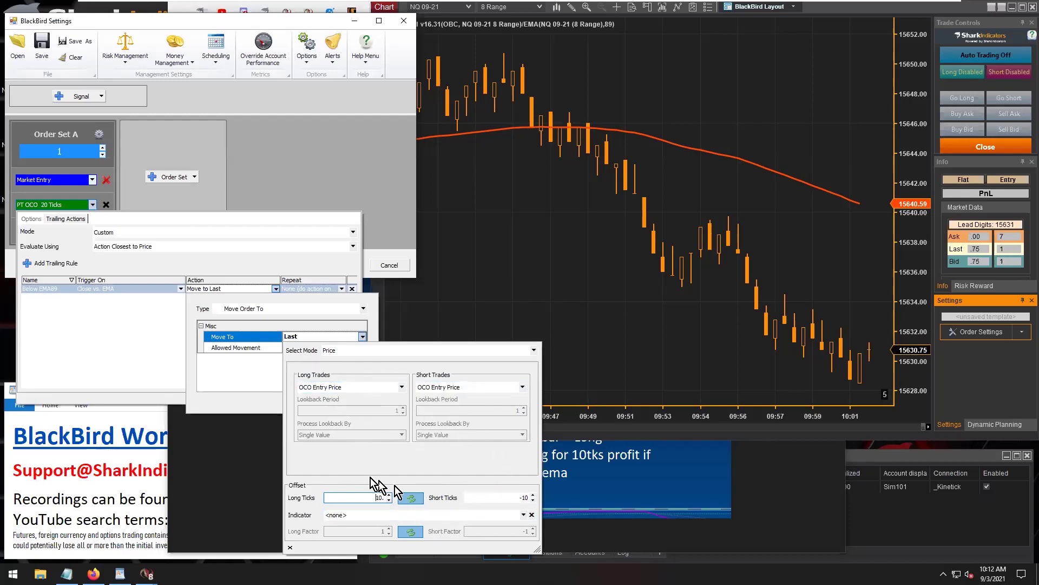
{"action": "left_click", "coordinate": [223, 377]}
{"action": "left_click", "coordinate": [153, 350]}
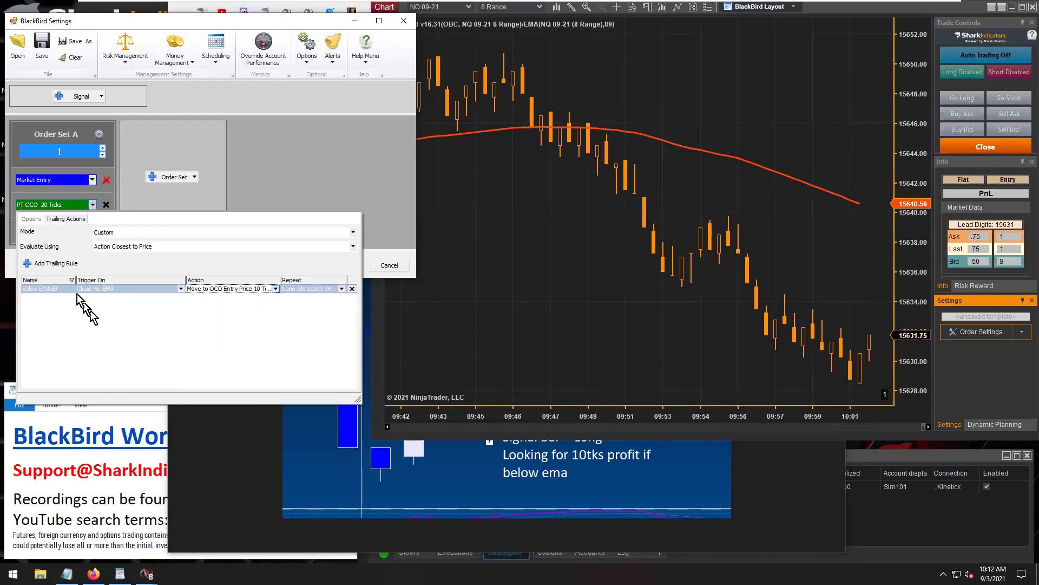
- Compare the profit target's initial placement price and tick offset with those in the Below EMA89 rule's Move To setting
{"action": "left_click", "coordinate": [31, 219]}
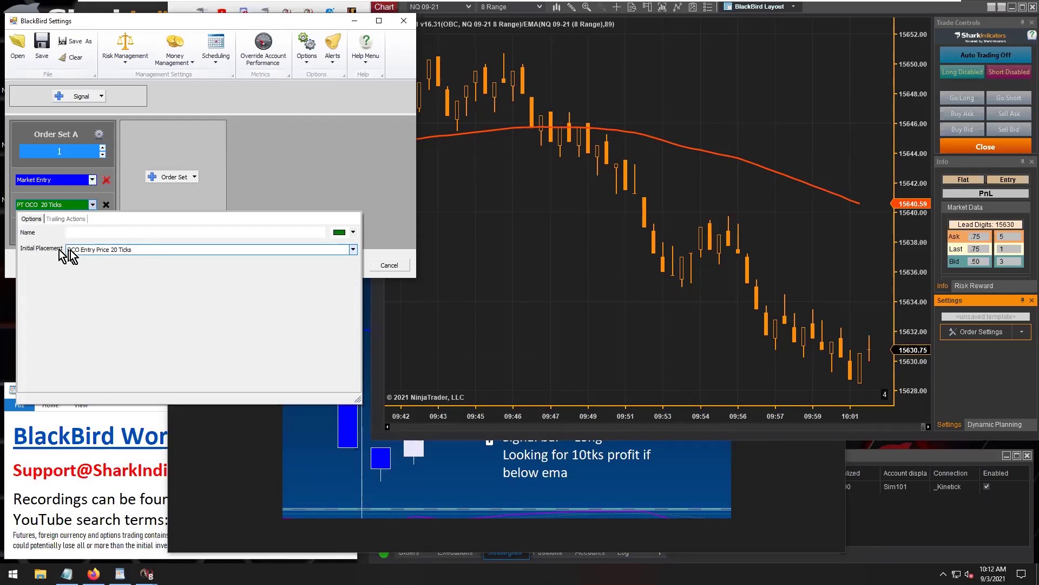
{"action": "left_click", "coordinate": [90, 253]}
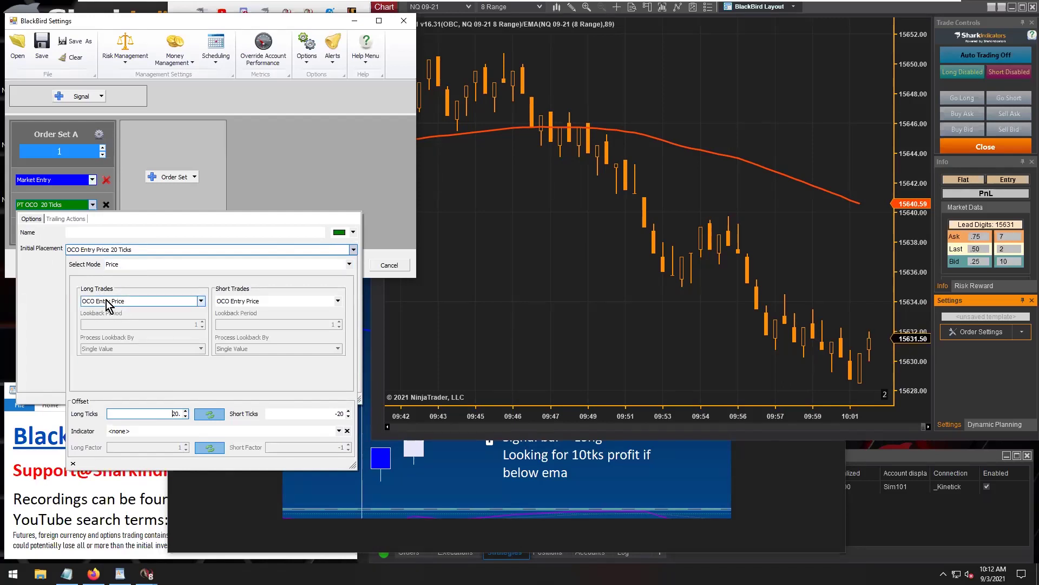
{"action": "left_click_drag", "start_coordinate": [163, 415], "coordinate": [186, 417]}
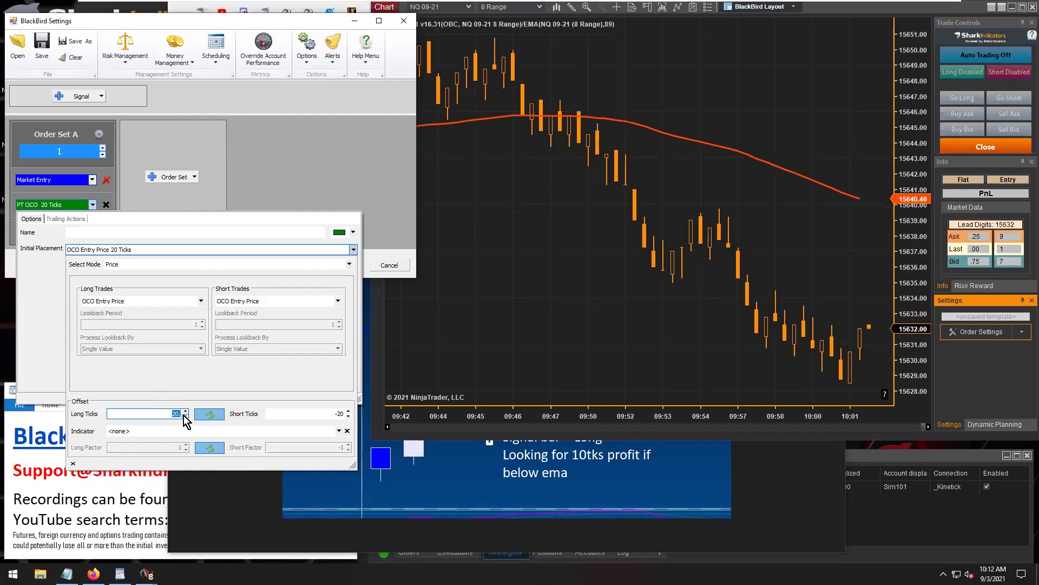
{"action": "left_click", "coordinate": [65, 219]}
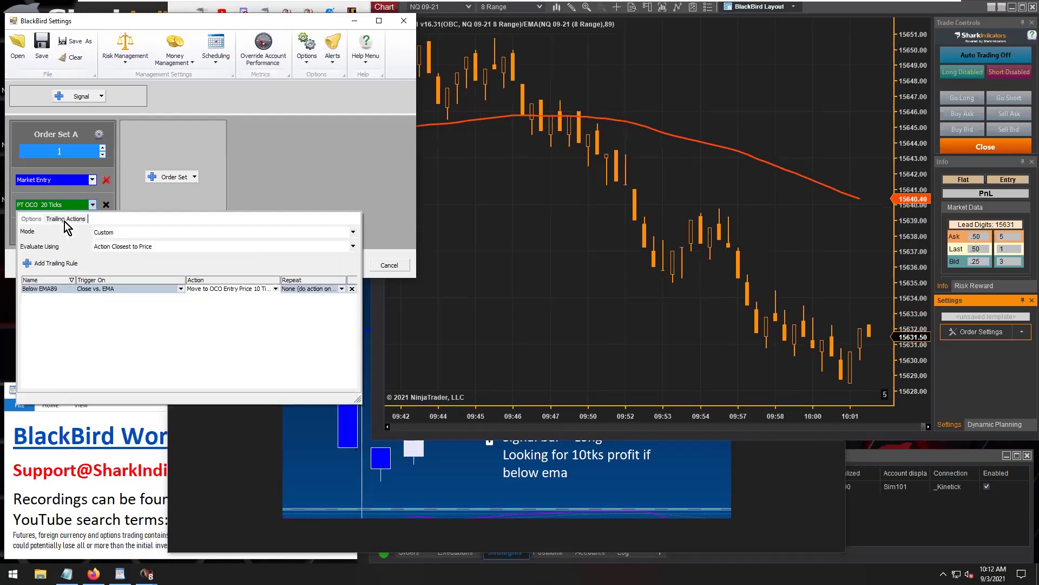
{"action": "left_click", "coordinate": [230, 292]}
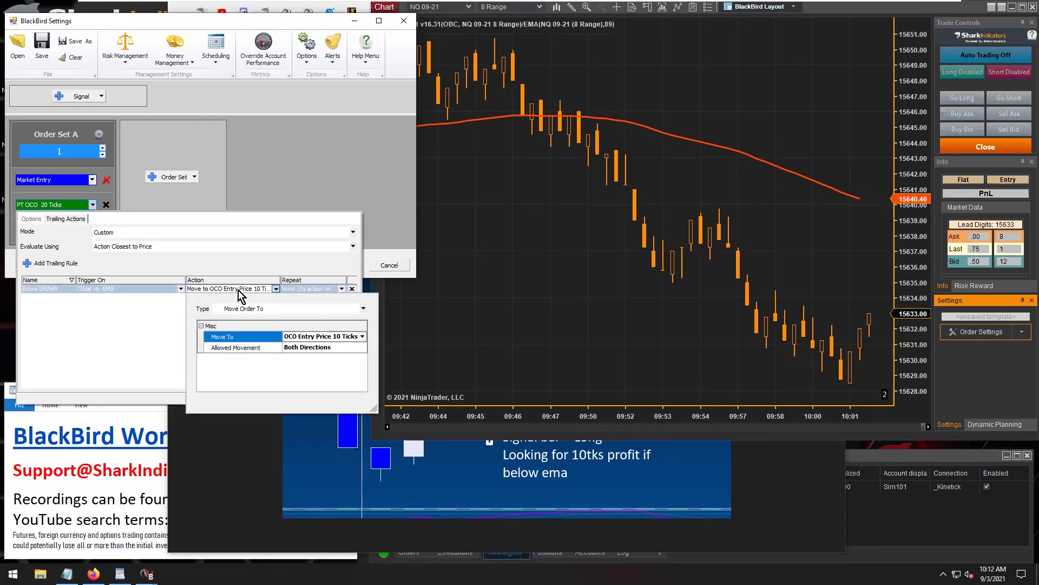
{"action": "left_click", "coordinate": [293, 338]}
{"action": "left_click", "coordinate": [293, 338]}
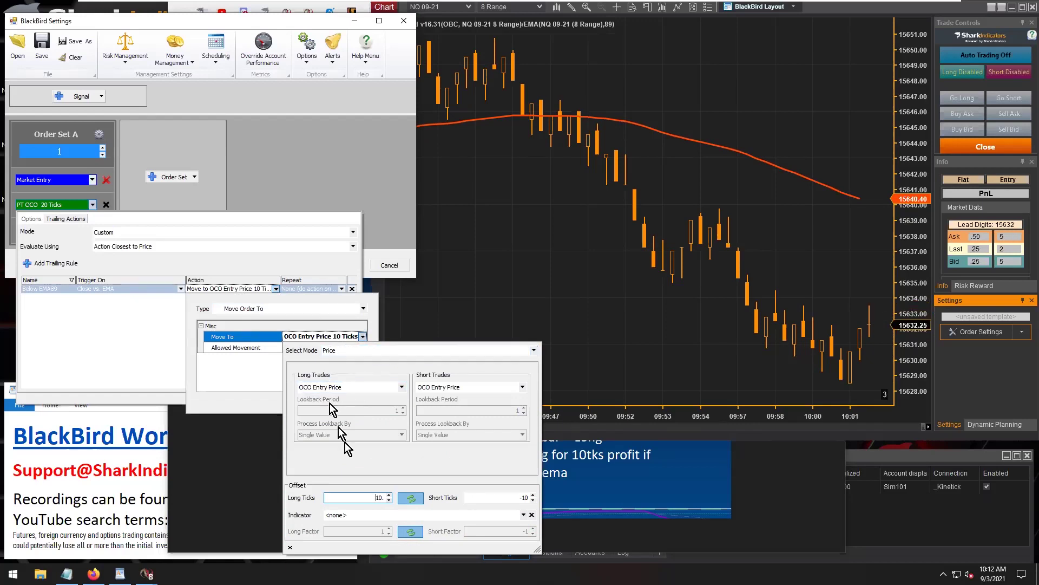
{"action": "left_click_drag", "start_coordinate": [370, 497], "coordinate": [394, 497]}
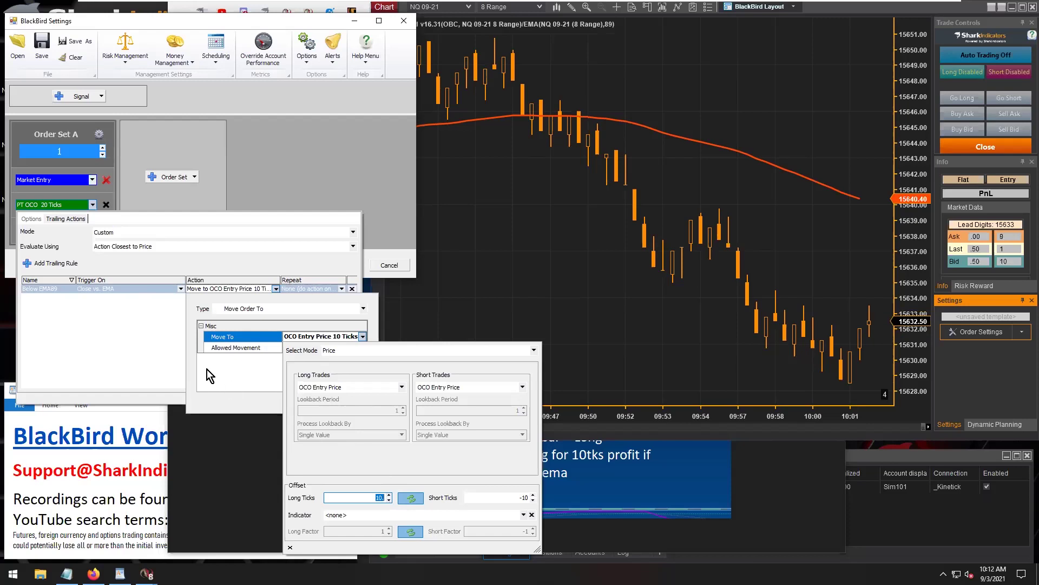
{"action": "left_click", "coordinate": [160, 340]}
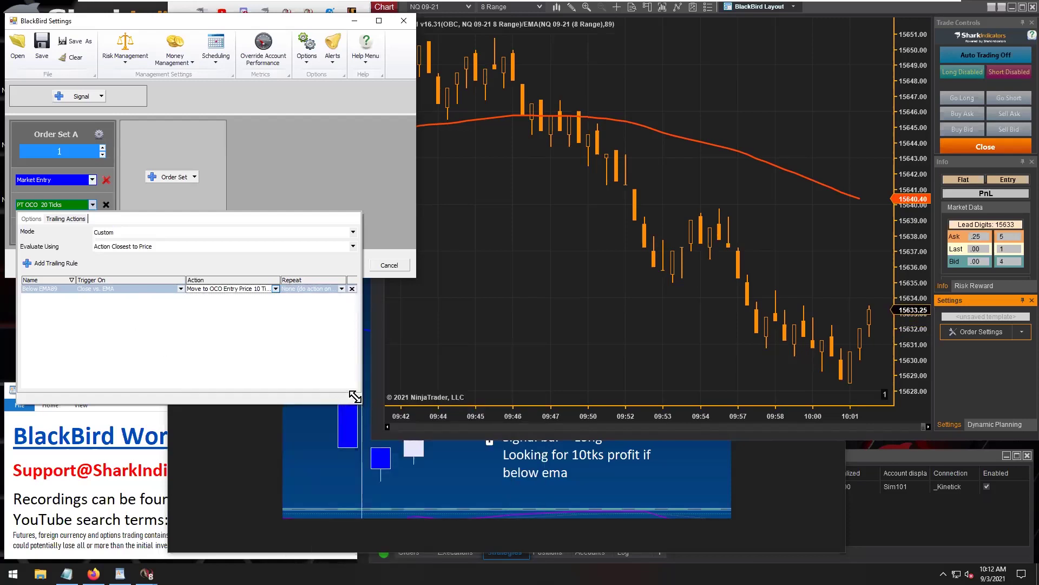
- Widen the trailing rules area to show the full action text and inspect the Evaluate Using setting
{"action": "left_click_drag", "start_coordinate": [357, 396], "coordinate": [395, 392]}
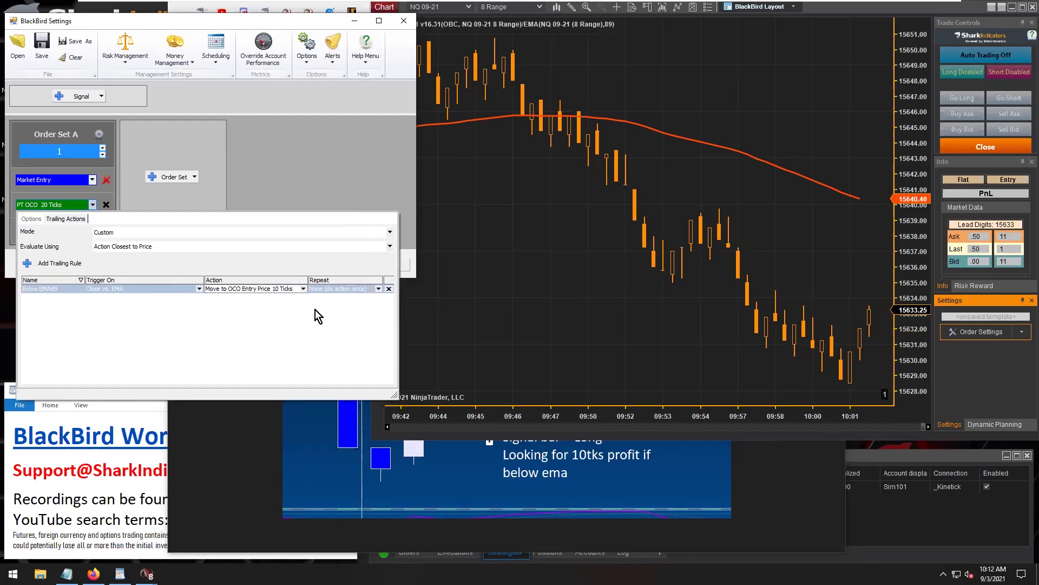
{"action": "left_click", "coordinate": [132, 248]}
{"action": "left_click", "coordinate": [131, 249]}
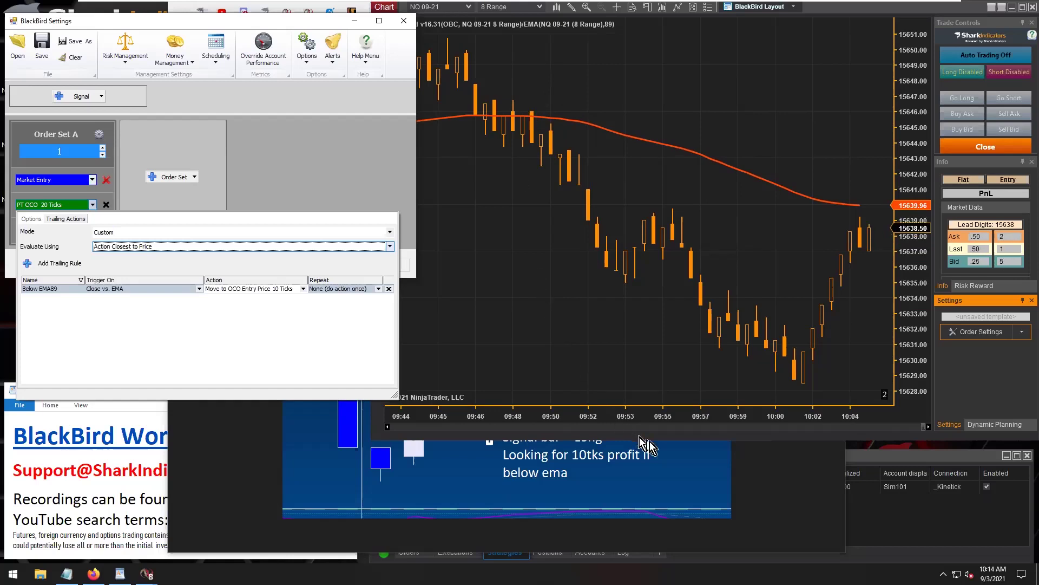
- Check the signal-bar diagram in Firefox, return to BlackBird Settings and review the Below EMA89 rule's trigger options
{"action": "left_click", "coordinate": [661, 459]}
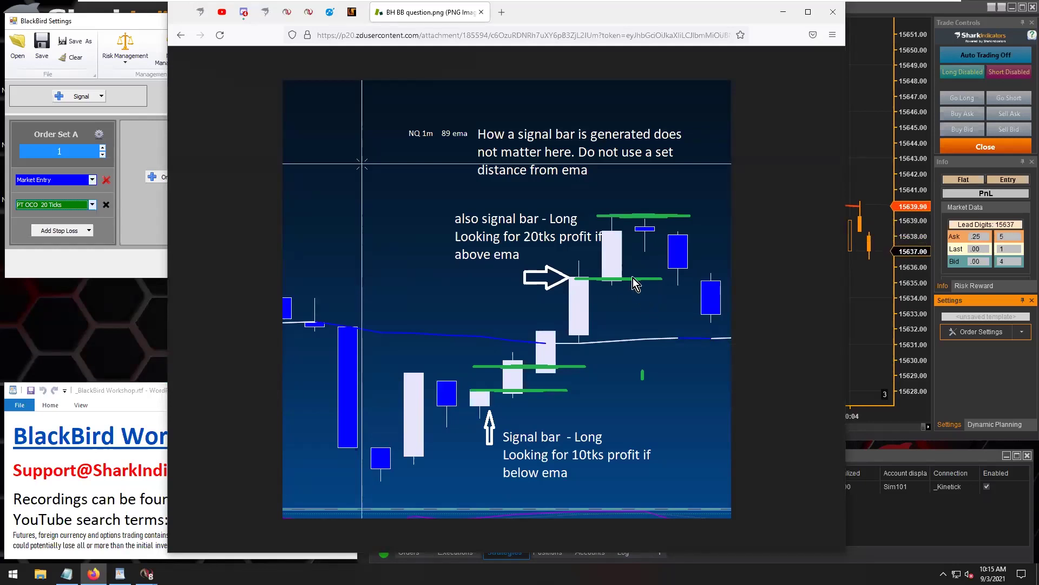
{"action": "left_click", "coordinate": [60, 210]}
{"action": "left_click", "coordinate": [69, 205]}
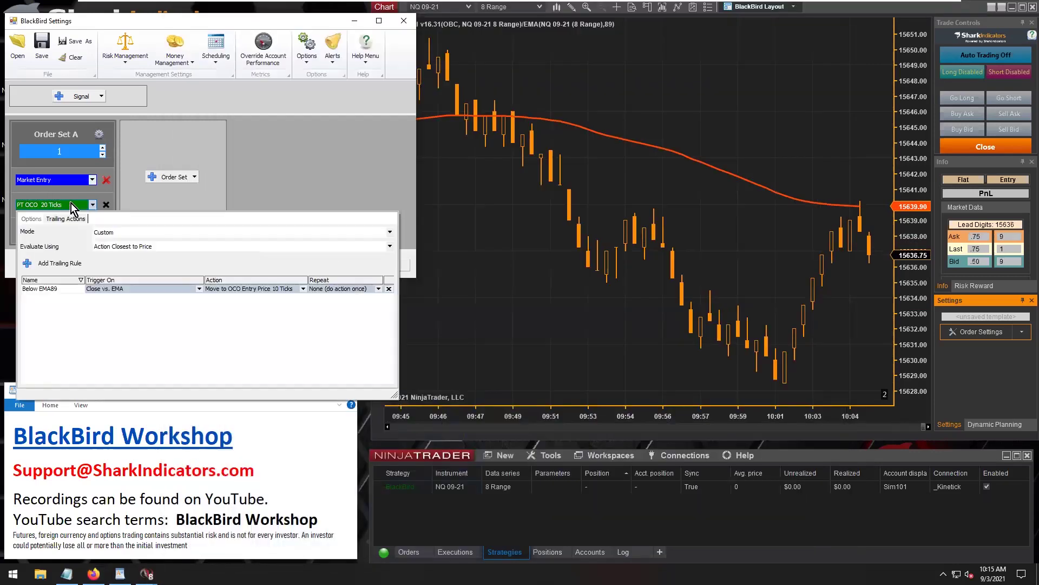
{"action": "left_click", "coordinate": [124, 288]}
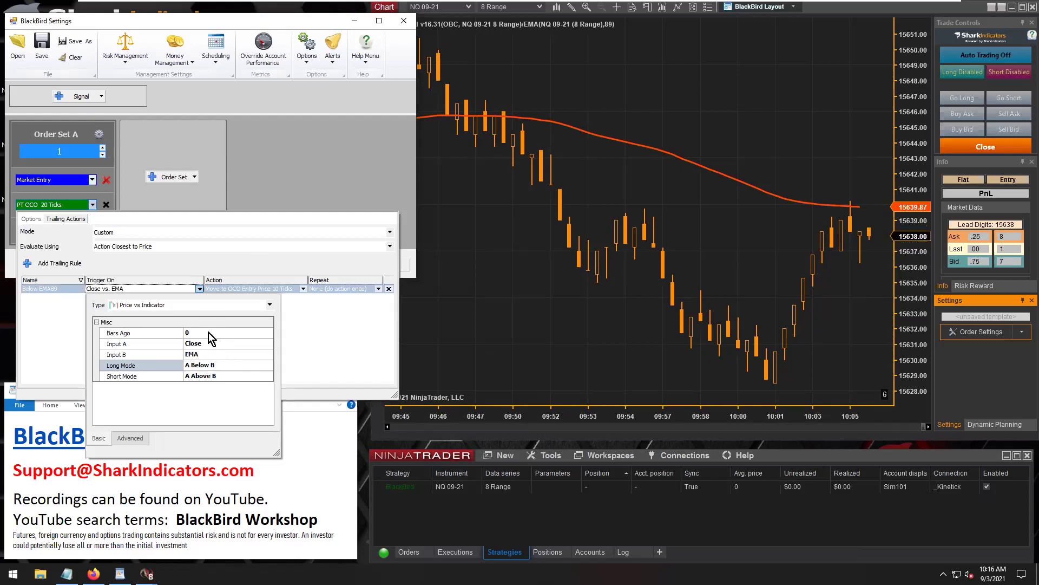
- Look over the available signal types and accept the BlackBird settings
{"action": "left_click", "coordinate": [102, 96]}
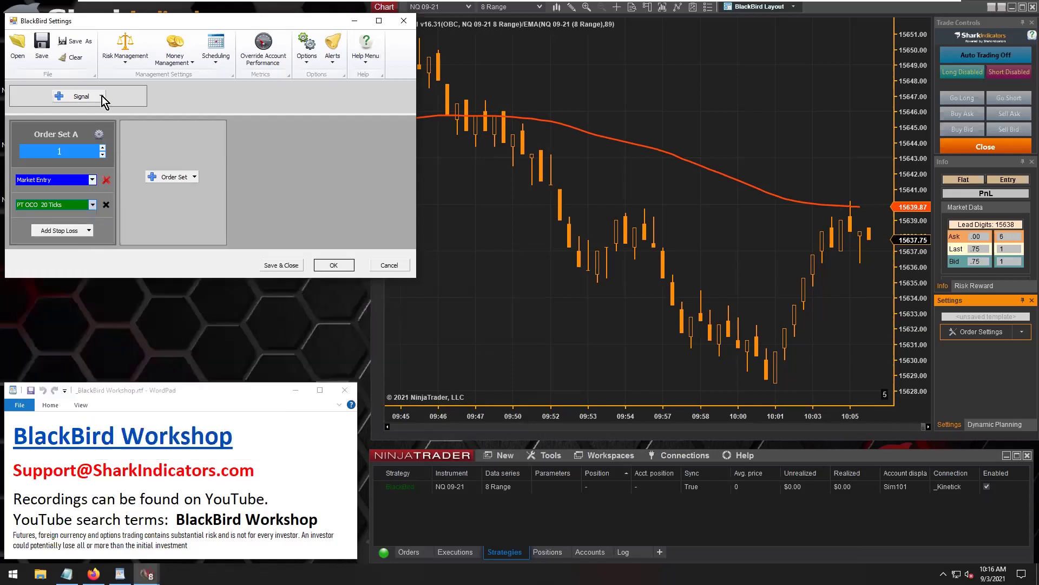
{"action": "left_click", "coordinate": [102, 96]}
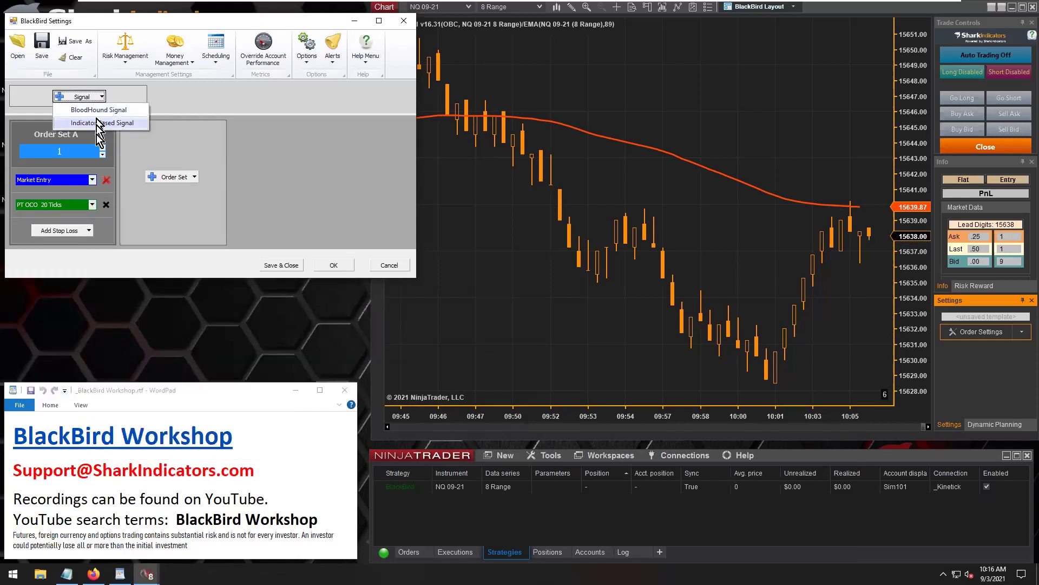
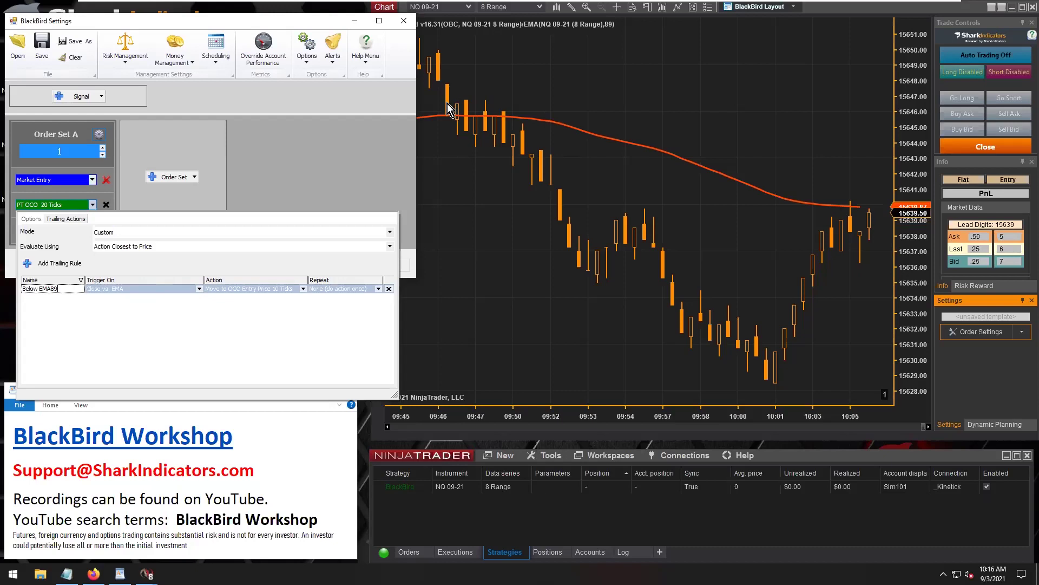
{"action": "left_click", "coordinate": [430, 173]}
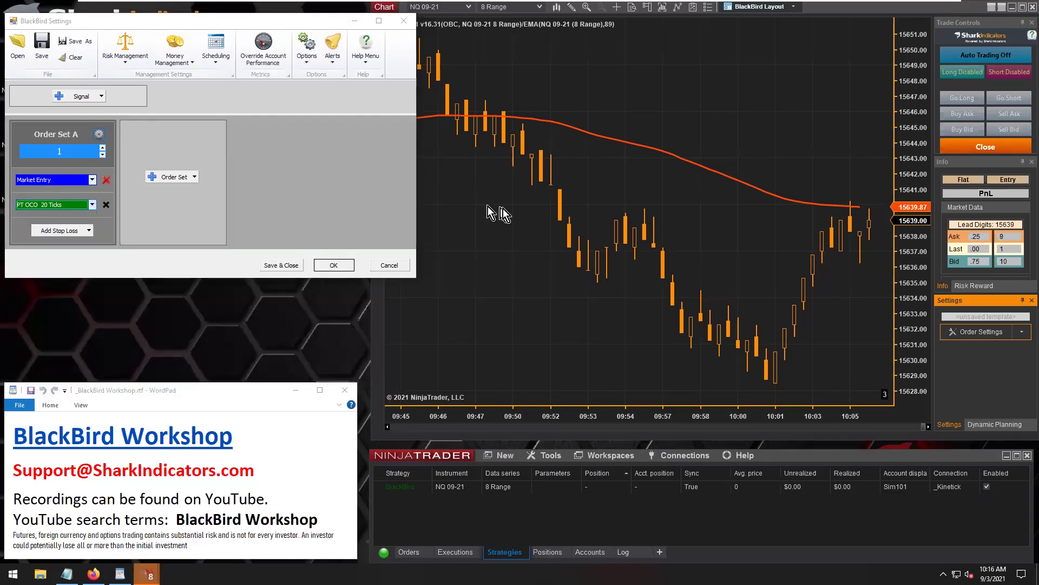
{"action": "left_click", "coordinate": [340, 267]}
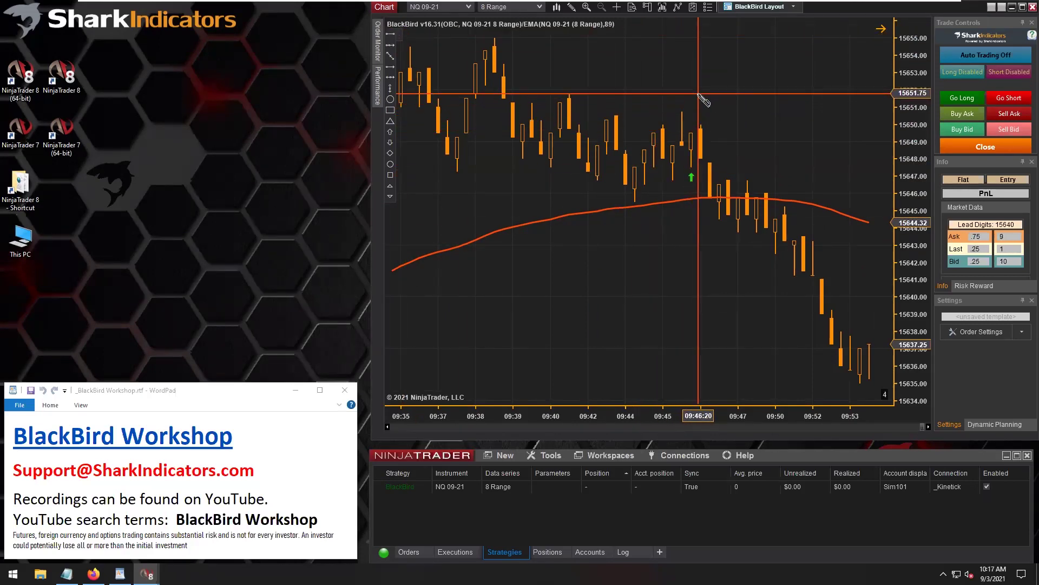
- Mark a level above the green-arrow signal bar with a short horizontal line and open the profit target's trailing actions in the order settings
{"action": "left_click_drag", "start_coordinate": [698, 81], "coordinate": [735, 82]}
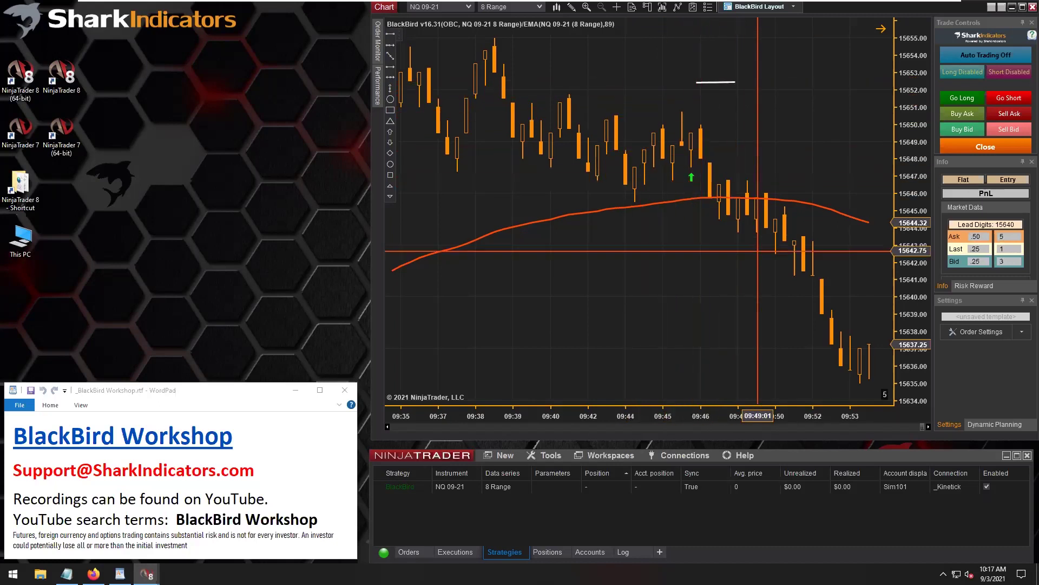
{"action": "left_click", "coordinate": [980, 332]}
{"action": "left_click_drag", "start_coordinate": [293, 121], "coordinate": [176, 12]}
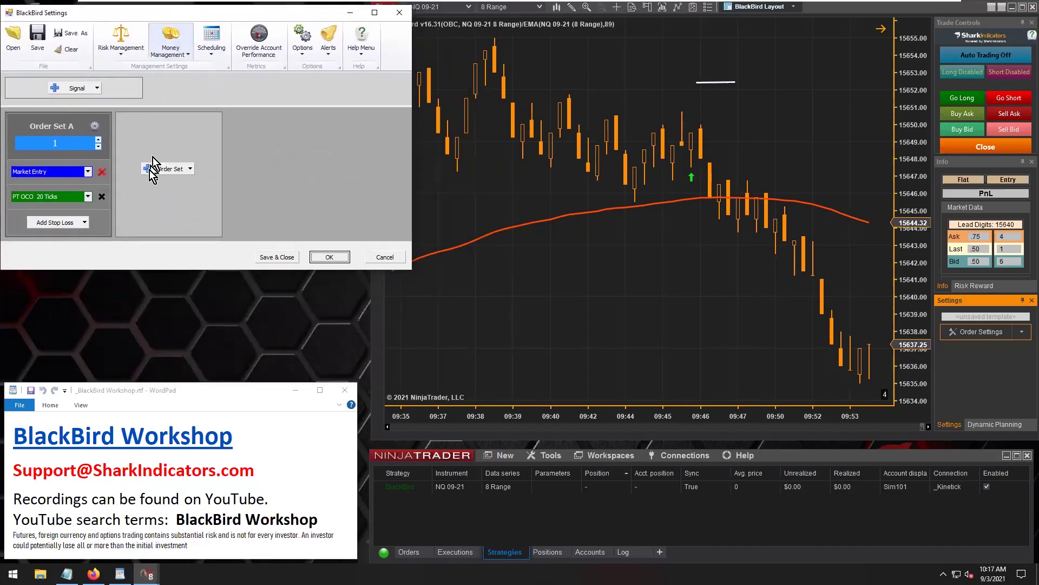
{"action": "left_click", "coordinate": [70, 201]}
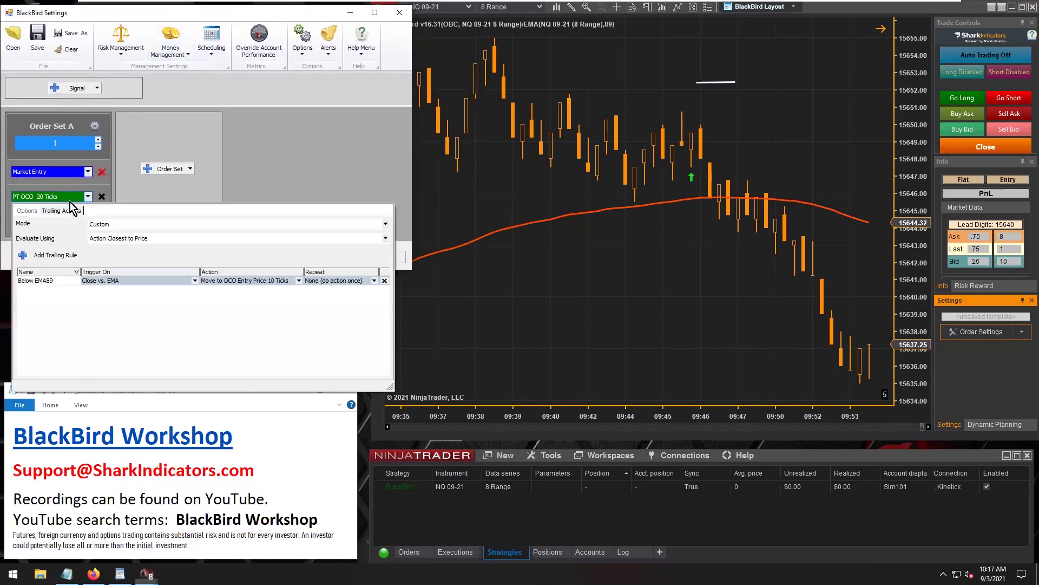
- Open the Below EMA89 rule's trigger in an enlarged advanced editor and collapse its Price vs Indicator condition
{"action": "left_click", "coordinate": [125, 280]}
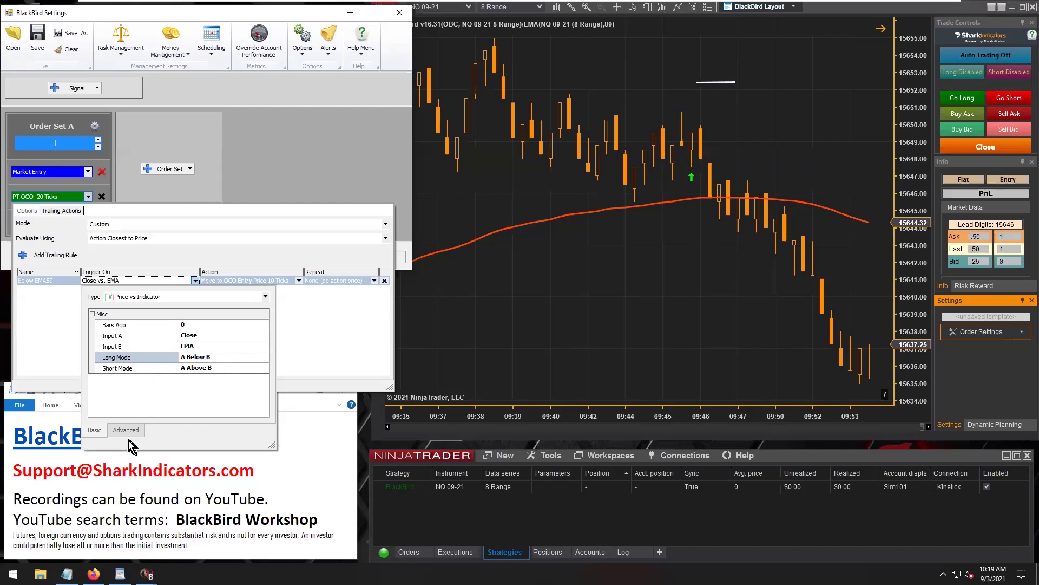
{"action": "left_click_drag", "start_coordinate": [268, 444], "coordinate": [292, 485]}
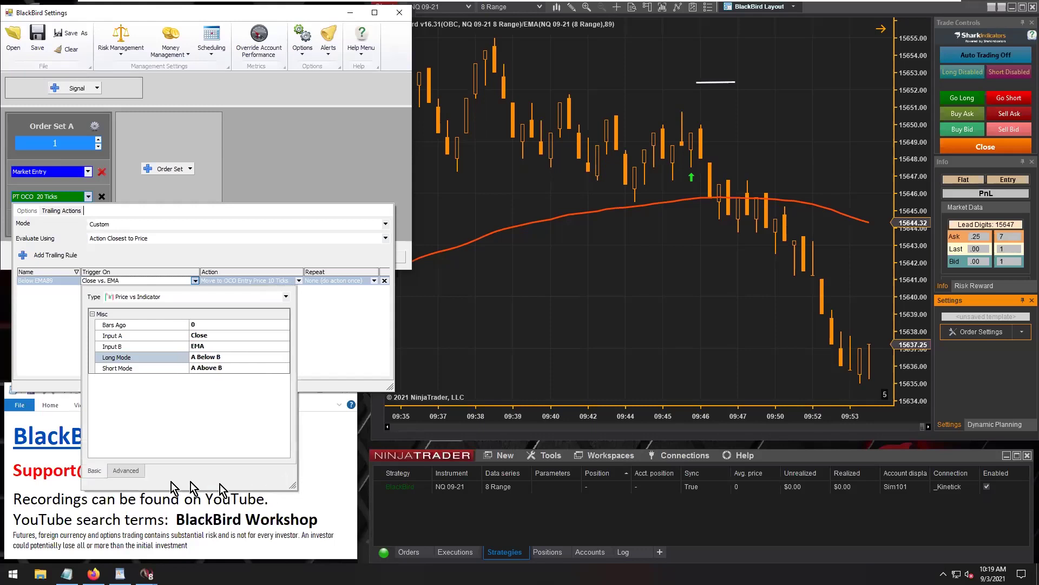
{"action": "left_click", "coordinate": [129, 472]}
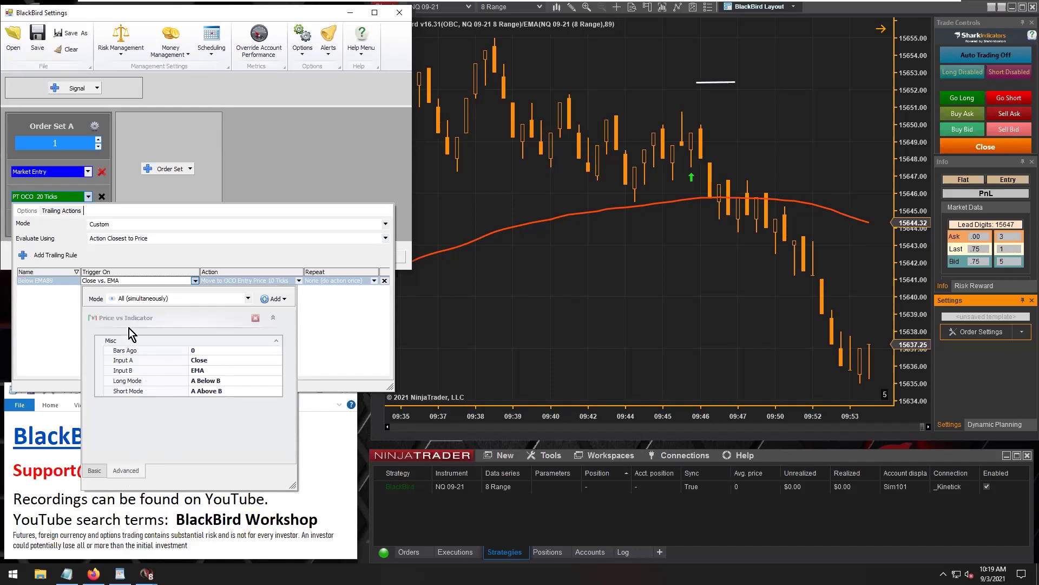
{"action": "left_click", "coordinate": [273, 318]}
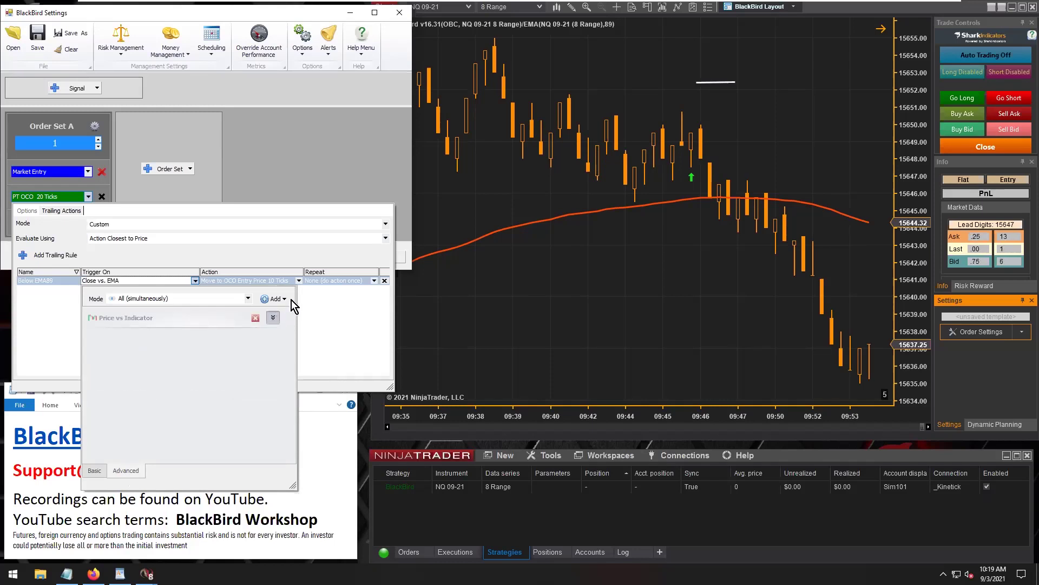
- Add a BloodHound Signal condition to the Below EMA89 trigger and set its Signal Trigger Mode to Signal In Same Direction
{"action": "left_click", "coordinate": [287, 299]}
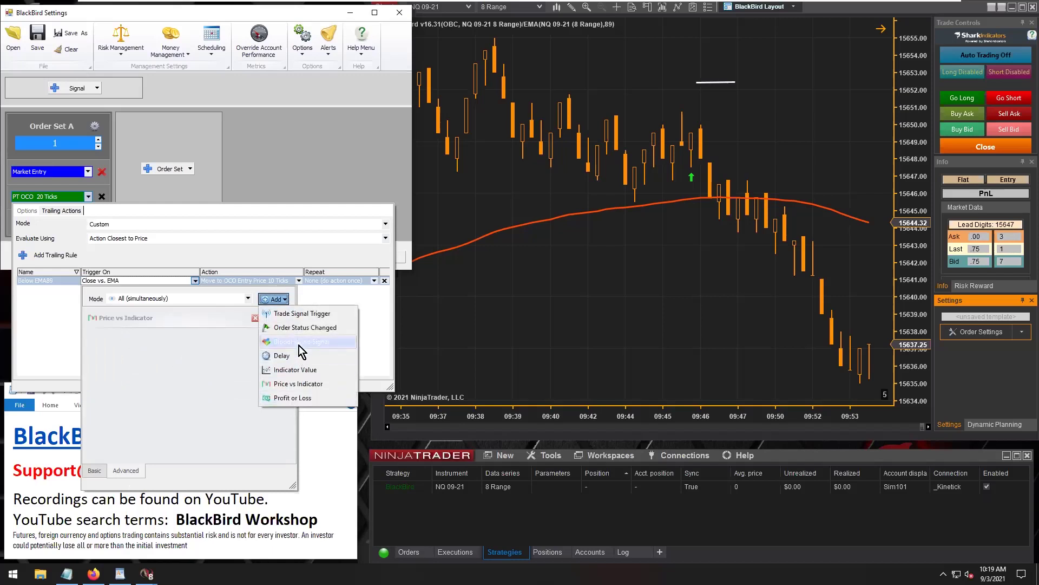
{"action": "left_click", "coordinate": [299, 342]}
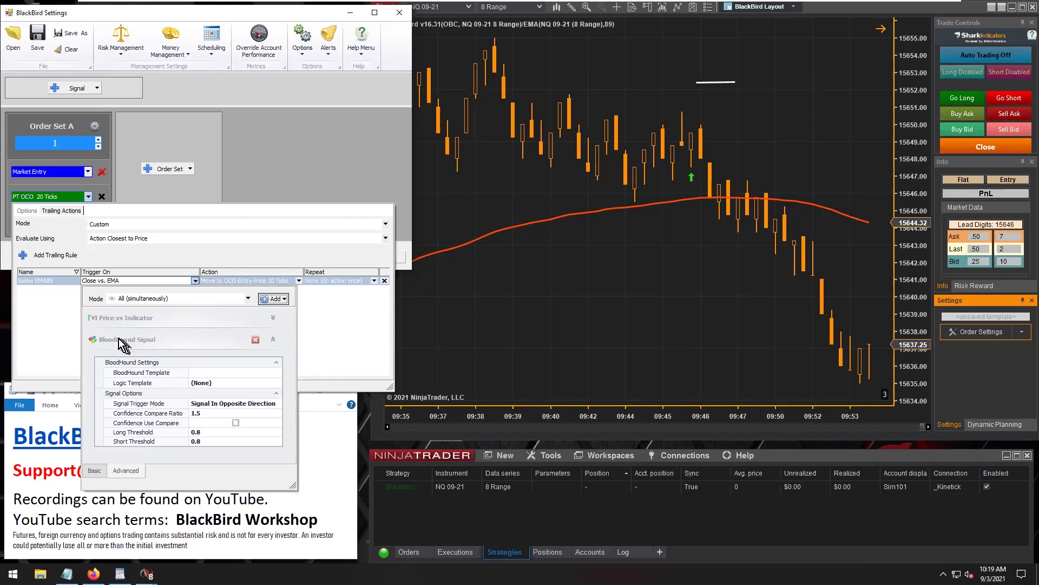
{"action": "left_click", "coordinate": [166, 340]}
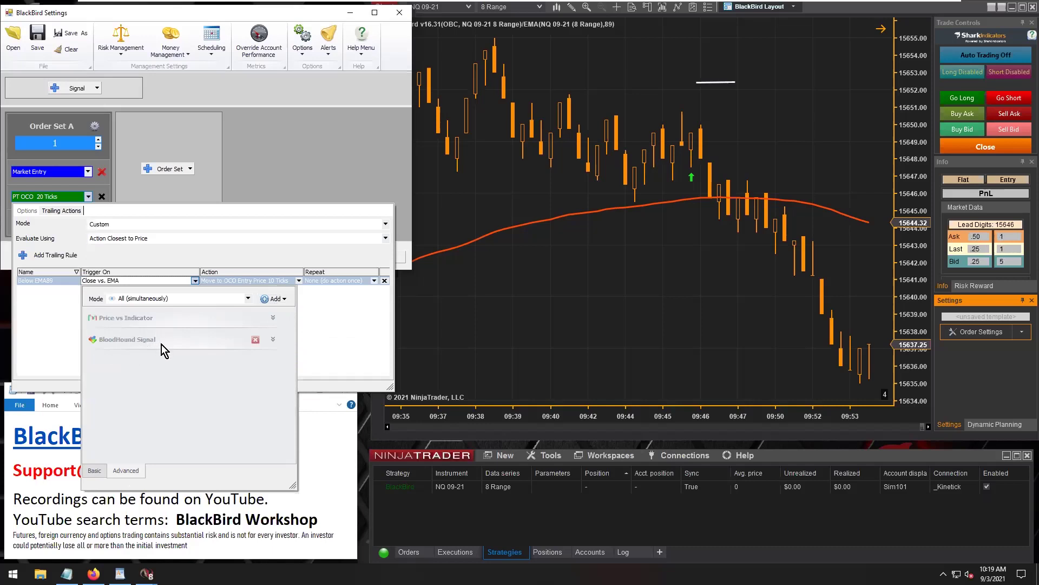
{"action": "left_click", "coordinate": [273, 340]}
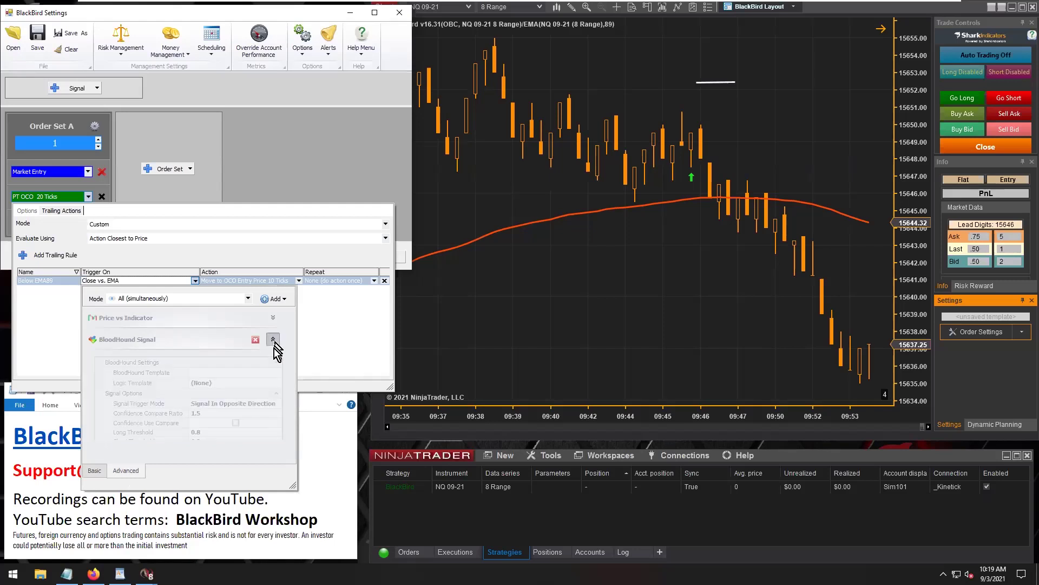
{"action": "left_click", "coordinate": [218, 372]}
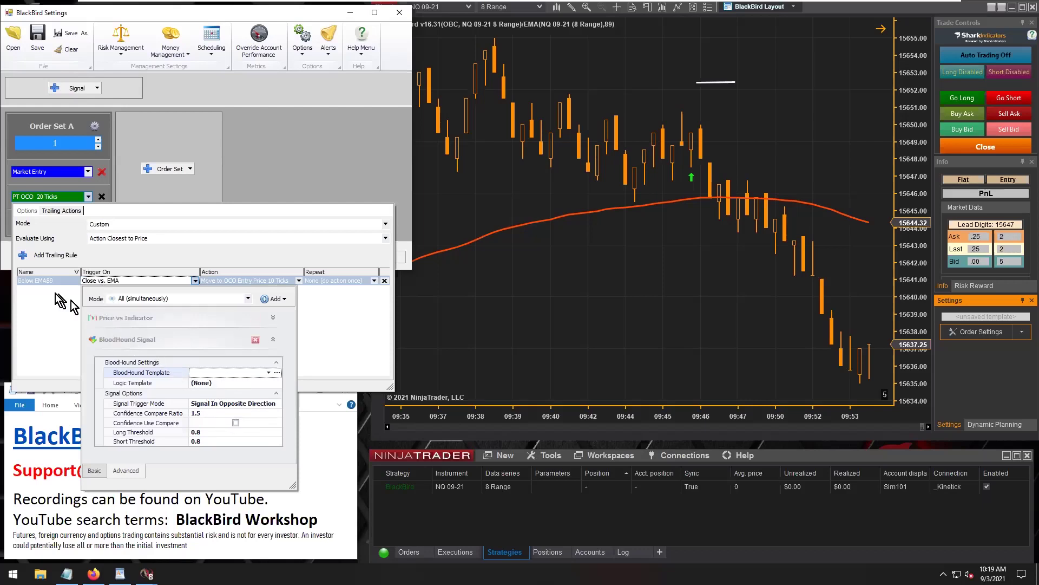
{"action": "left_click", "coordinate": [278, 404]}
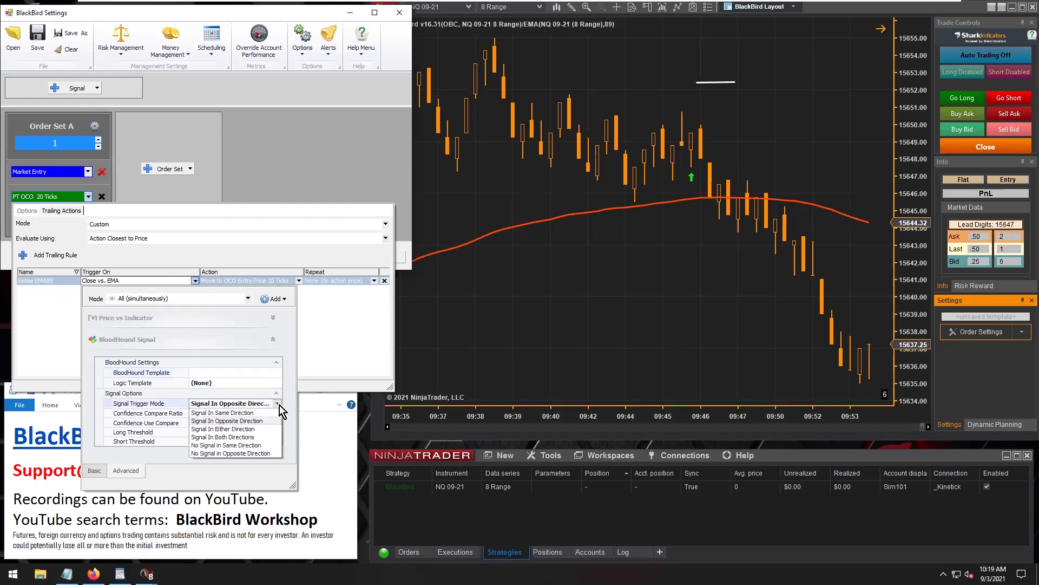
{"action": "left_click", "coordinate": [222, 413]}
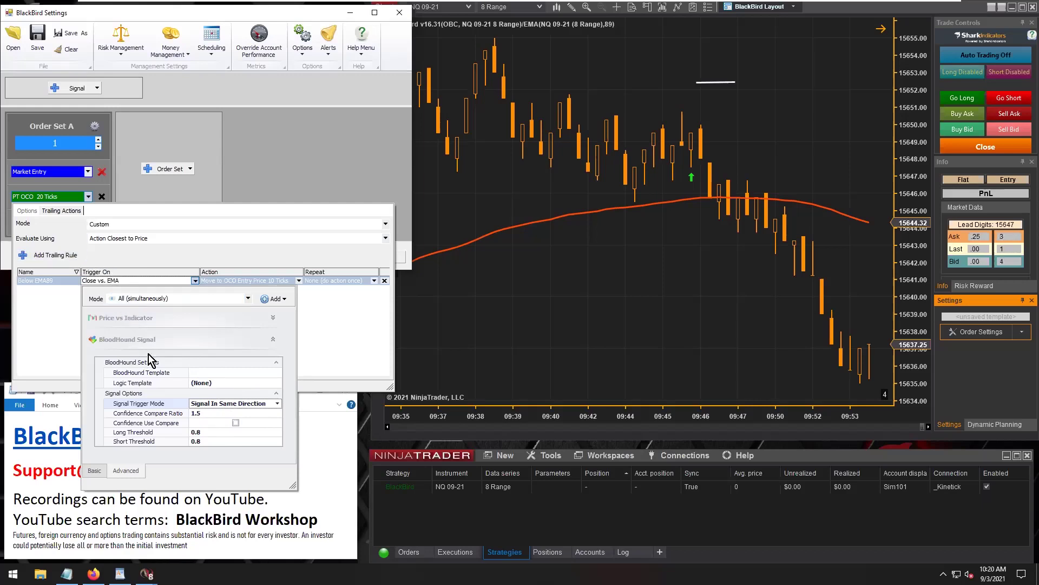
- Review the trigger's condition-combining modes, keeping All (simultaneously), and compare the settings of the Price vs Indicator and BloodHound Signal conditions
{"action": "left_click", "coordinate": [176, 297]}
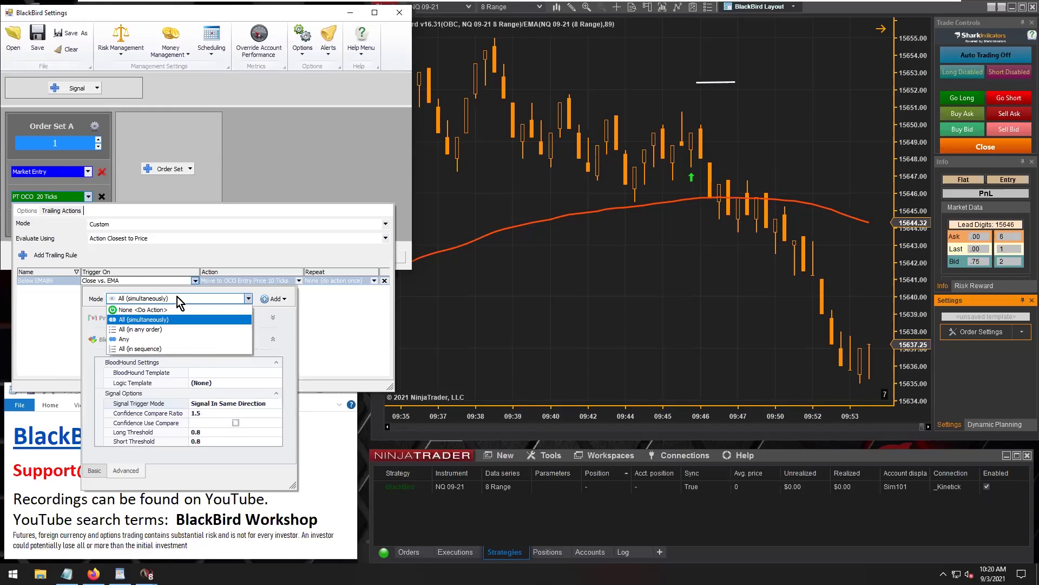
{"action": "left_click", "coordinate": [140, 324]}
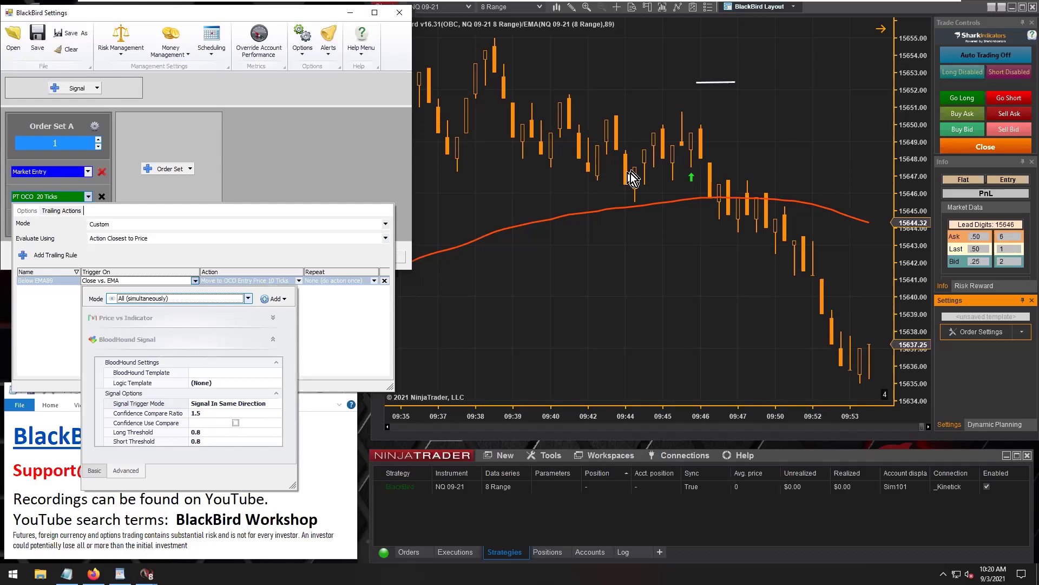
{"action": "left_click", "coordinate": [179, 319]}
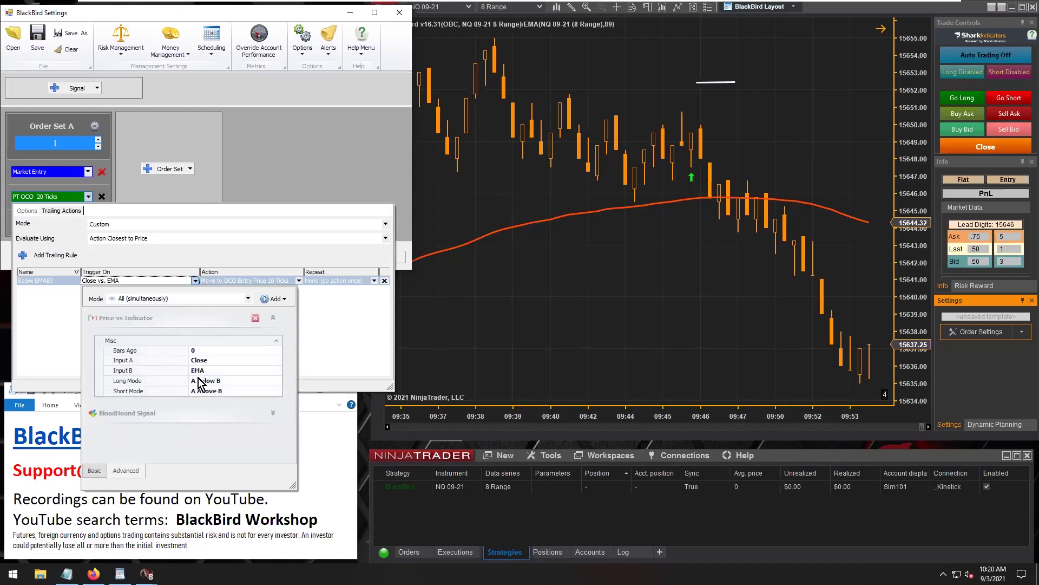
{"action": "left_click", "coordinate": [179, 322]}
{"action": "left_click", "coordinate": [174, 340]}
{"action": "left_click", "coordinate": [173, 340]}
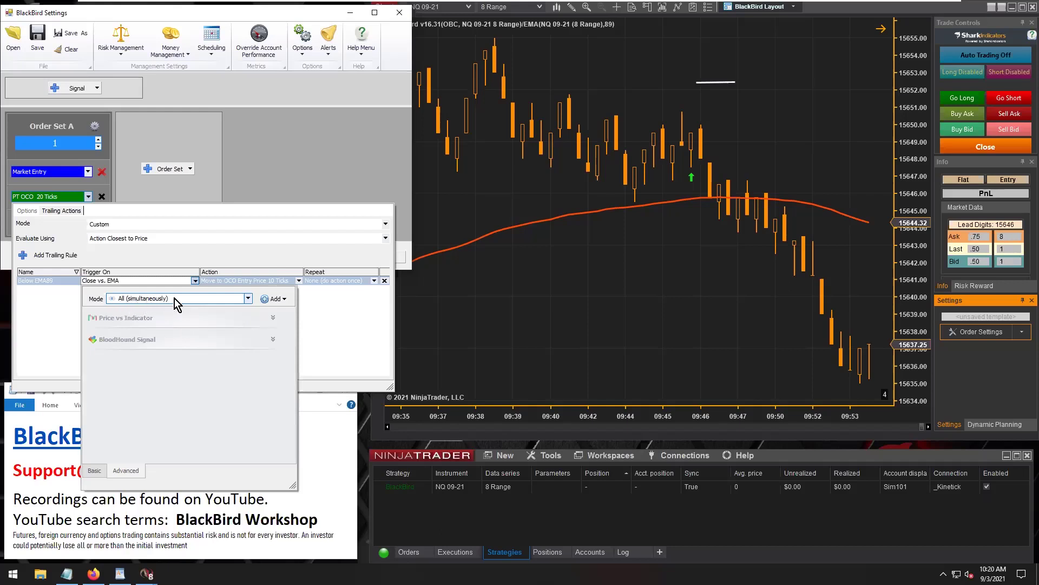
{"action": "left_click", "coordinate": [151, 345]}
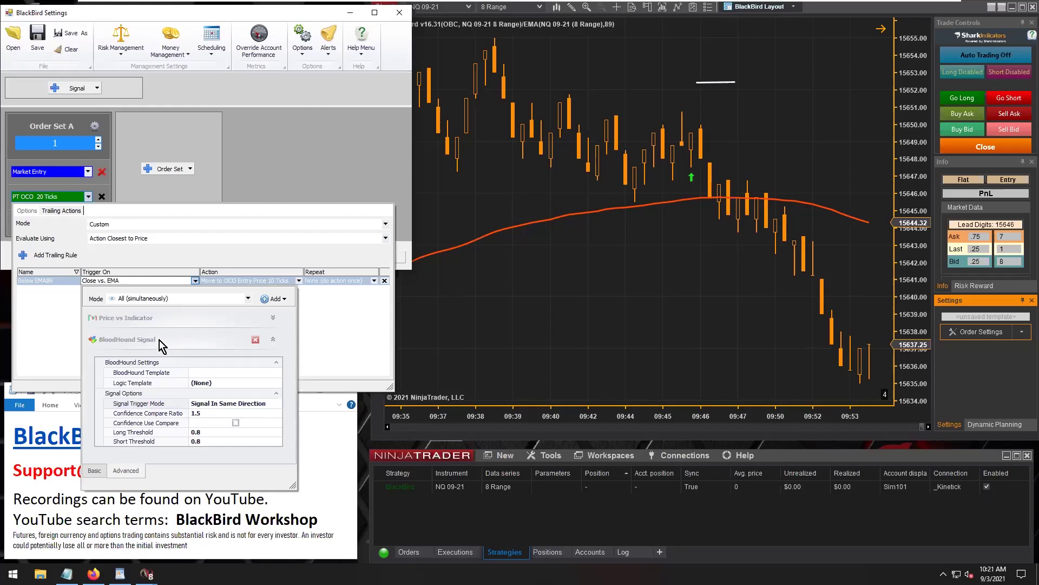
{"action": "left_click", "coordinate": [135, 320]}
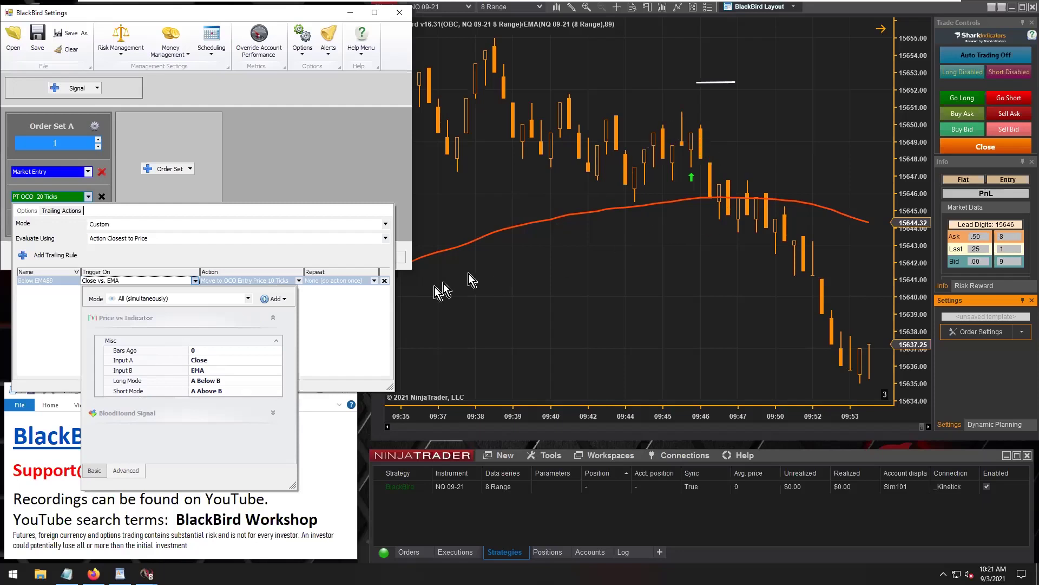
{"action": "left_click", "coordinate": [272, 412]}
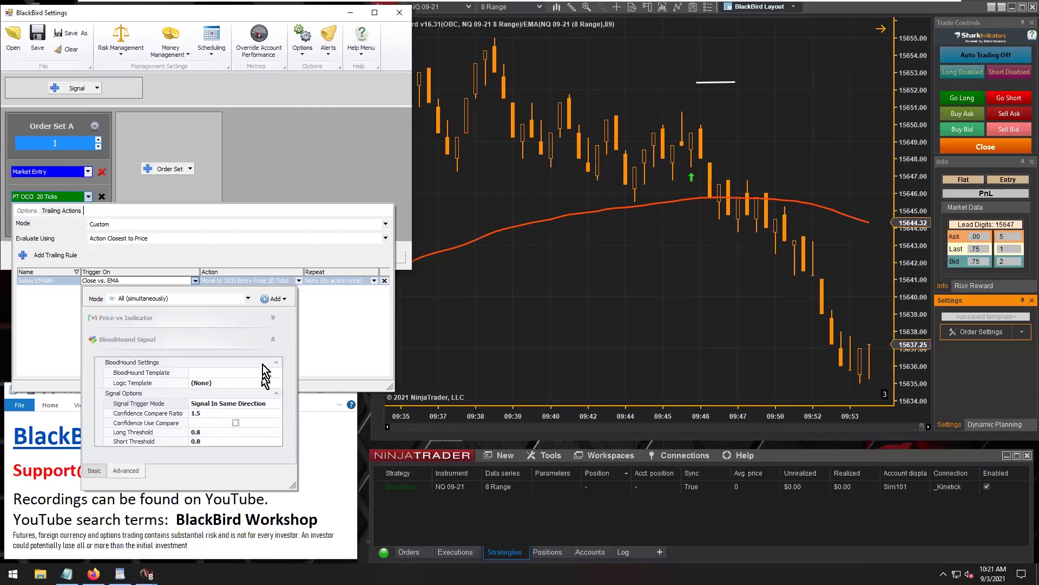
- Replace the BloodHound Signal condition with a Delay condition and try its Bars option with a value of 1
{"action": "left_click", "coordinate": [255, 364]}
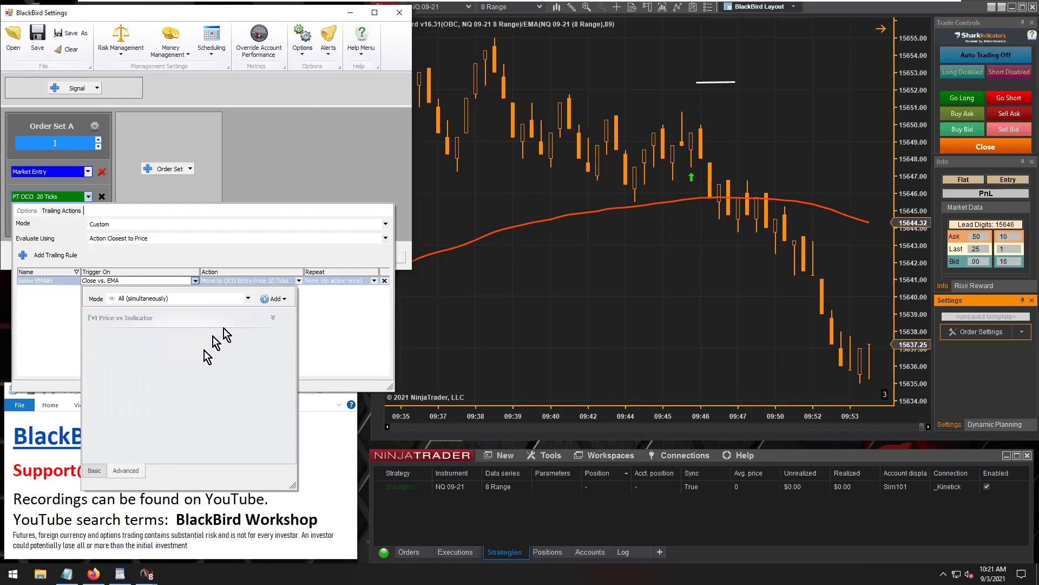
{"action": "left_click", "coordinate": [285, 299]}
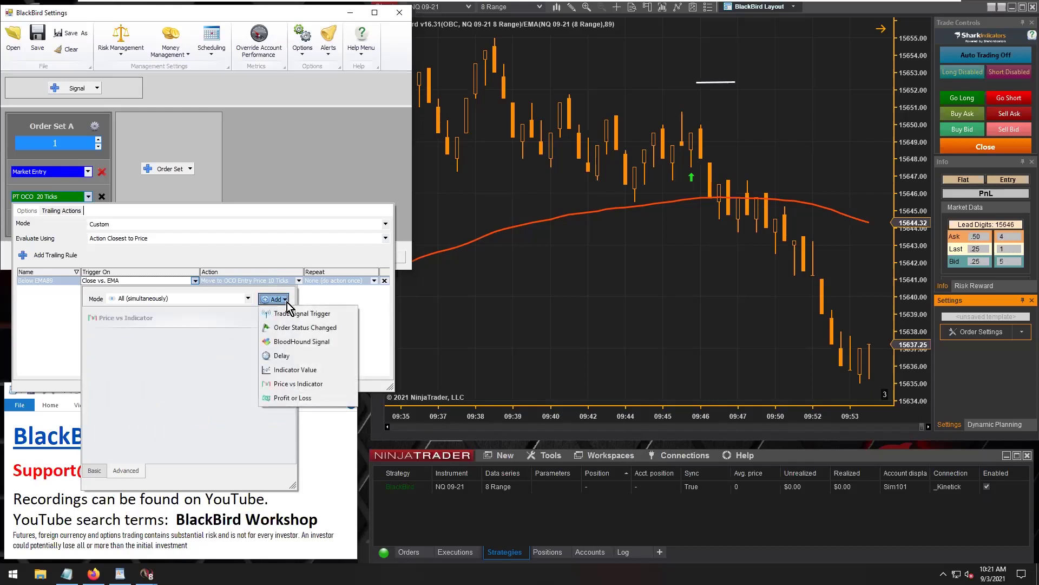
{"action": "left_click", "coordinate": [292, 357]}
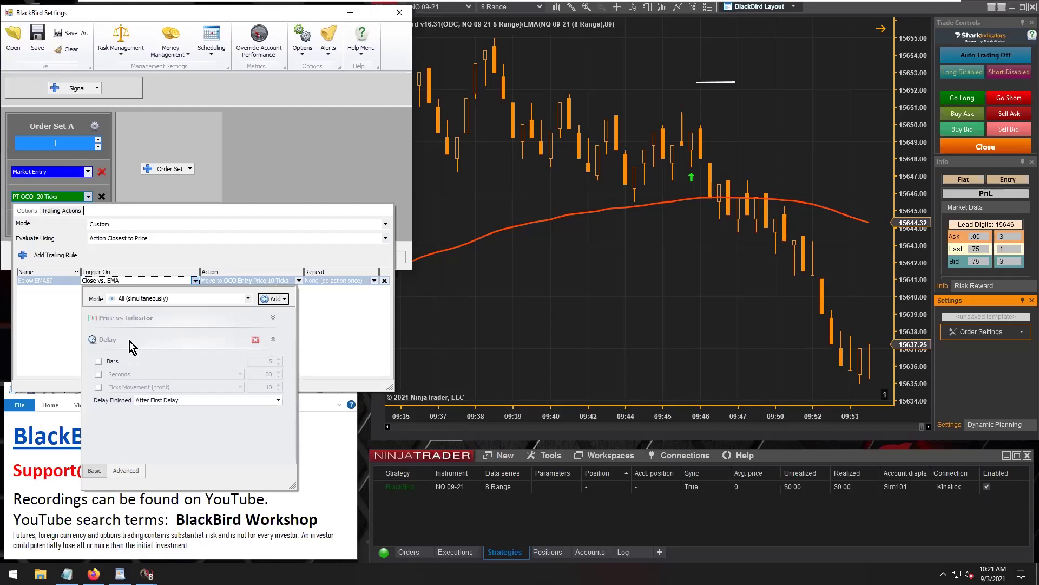
{"action": "left_click", "coordinate": [98, 361]}
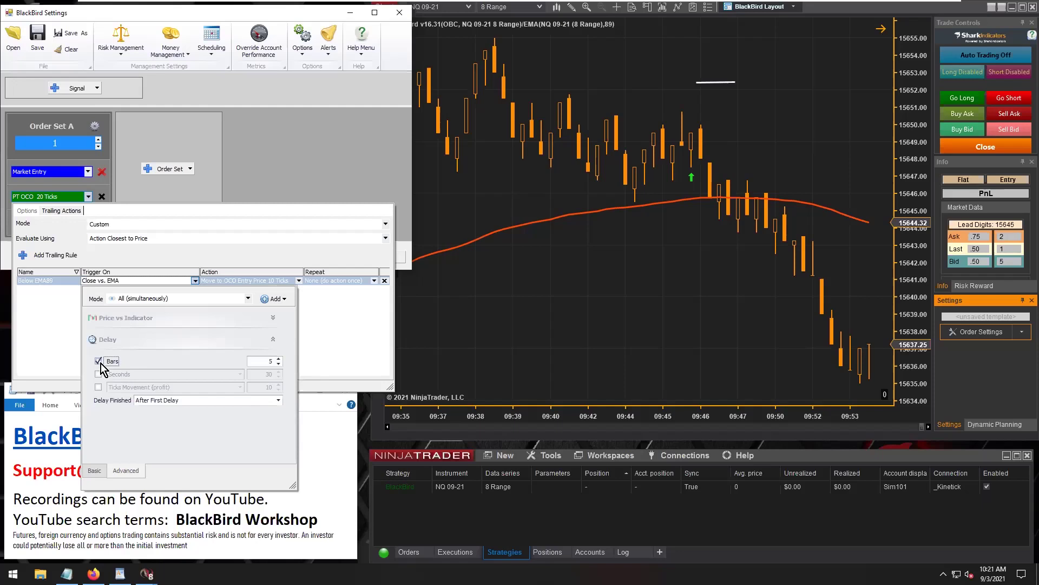
{"action": "left_click", "coordinate": [101, 365]}
{"action": "left_click", "coordinate": [100, 363]}
{"action": "left_click", "coordinate": [98, 361]}
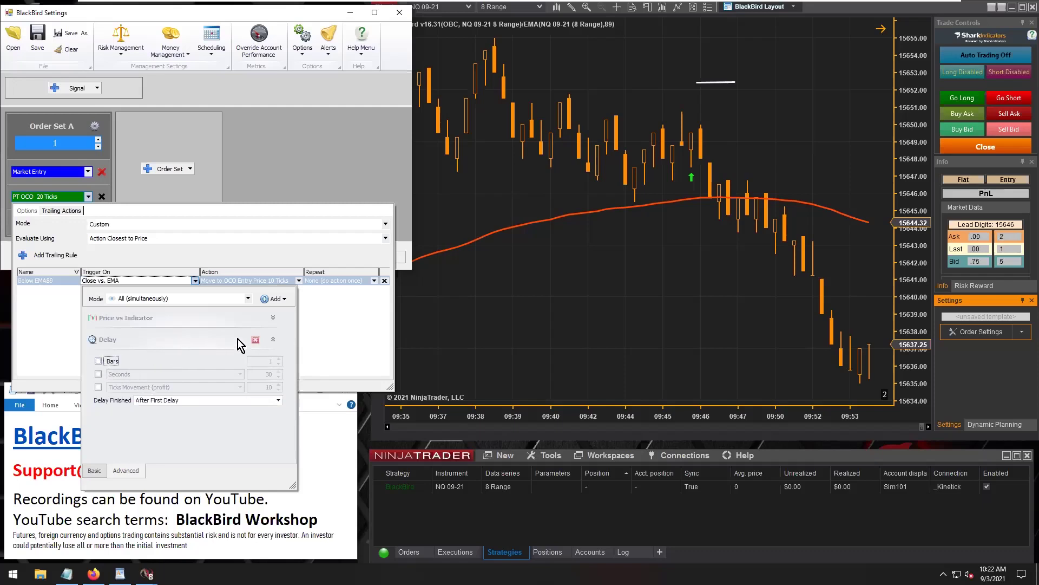
- Delete the Delay condition, look over the Price vs Indicator settings and available condition types, and close the trigger editor
{"action": "left_click", "coordinate": [255, 340]}
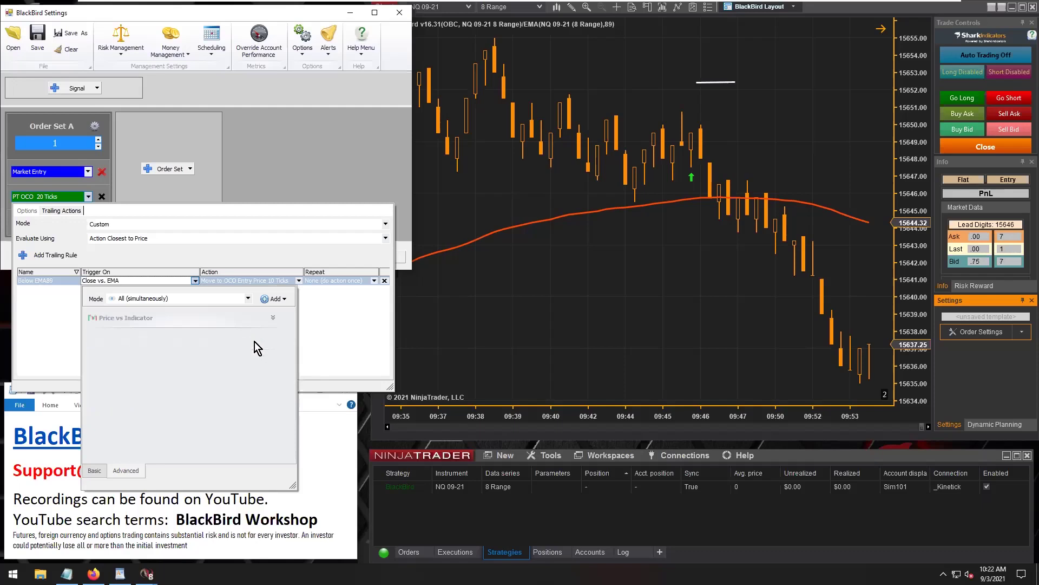
{"action": "left_click", "coordinate": [151, 319]}
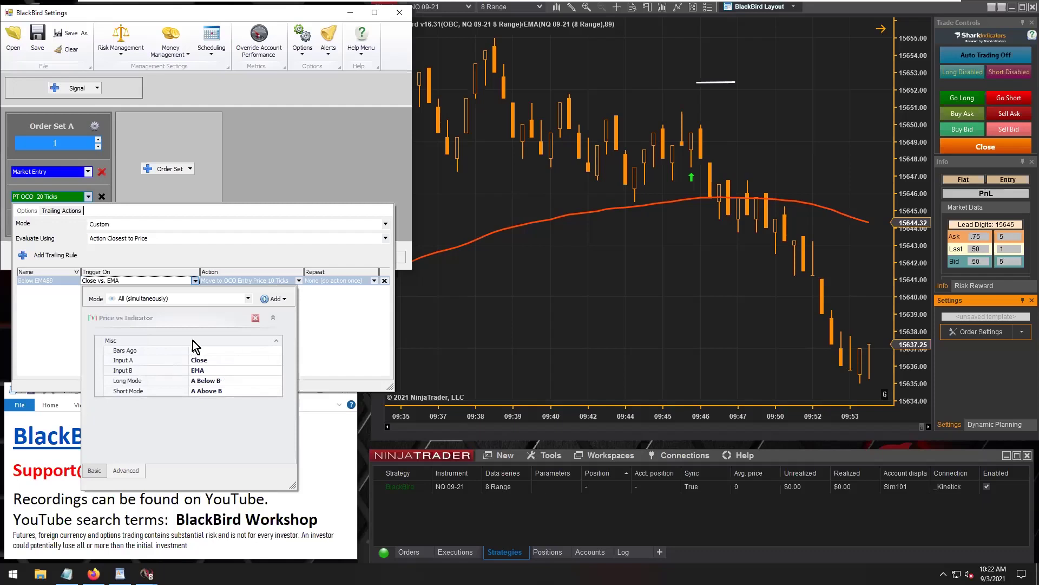
{"action": "left_click", "coordinate": [274, 299]}
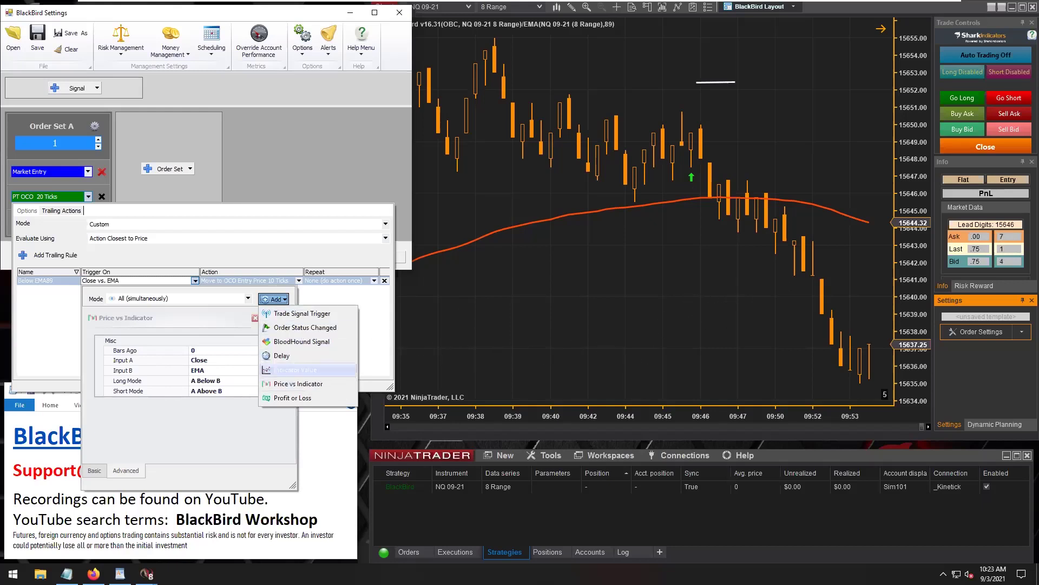
{"action": "left_click", "coordinate": [199, 432]}
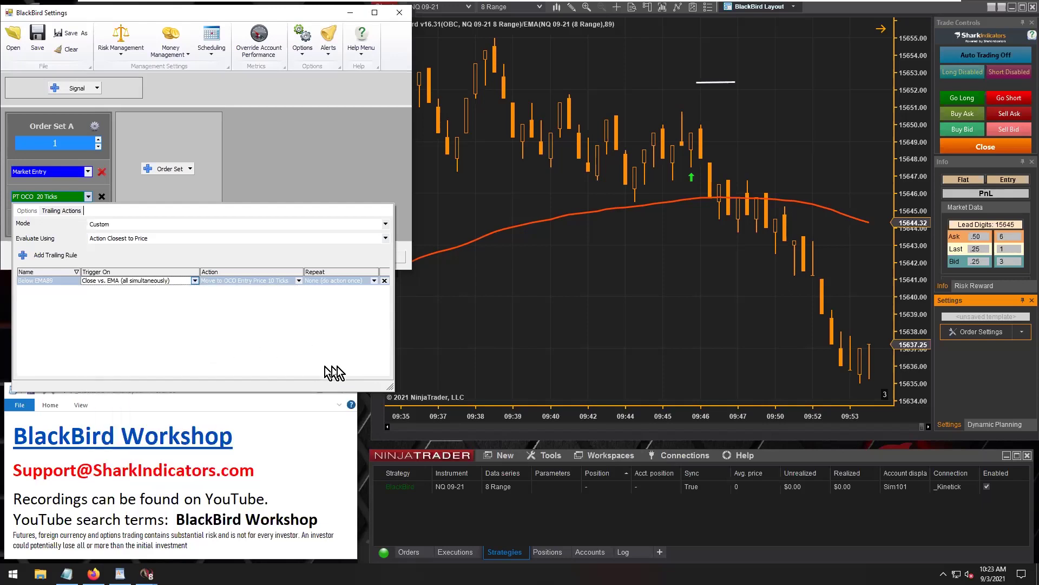
- Make the trailing actions area wider and shorter, close it and accept the BlackBird settings
{"action": "left_click_drag", "start_coordinate": [391, 385], "coordinate": [414, 337]}
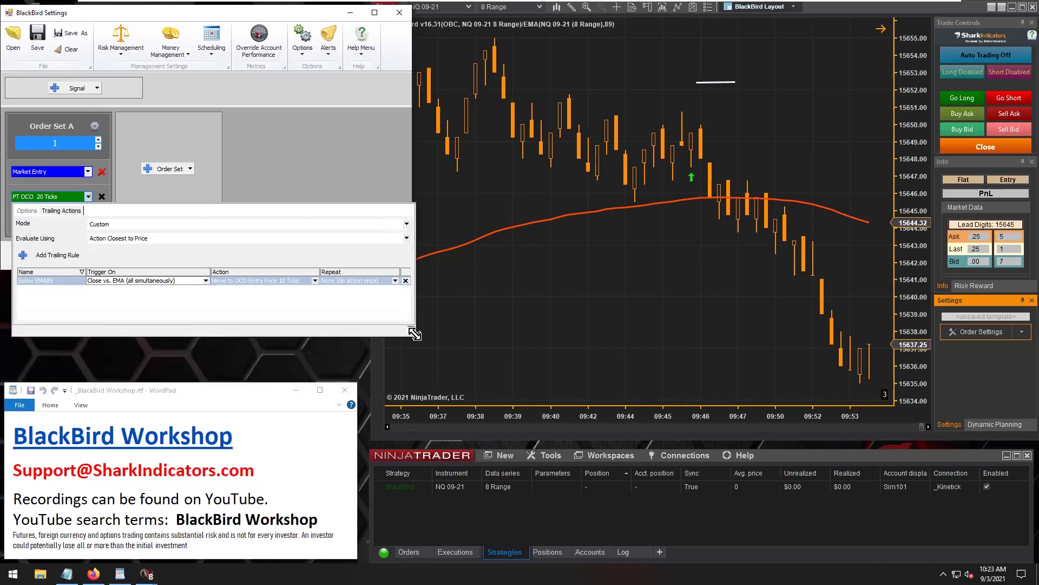
{"action": "left_click", "coordinate": [255, 158]}
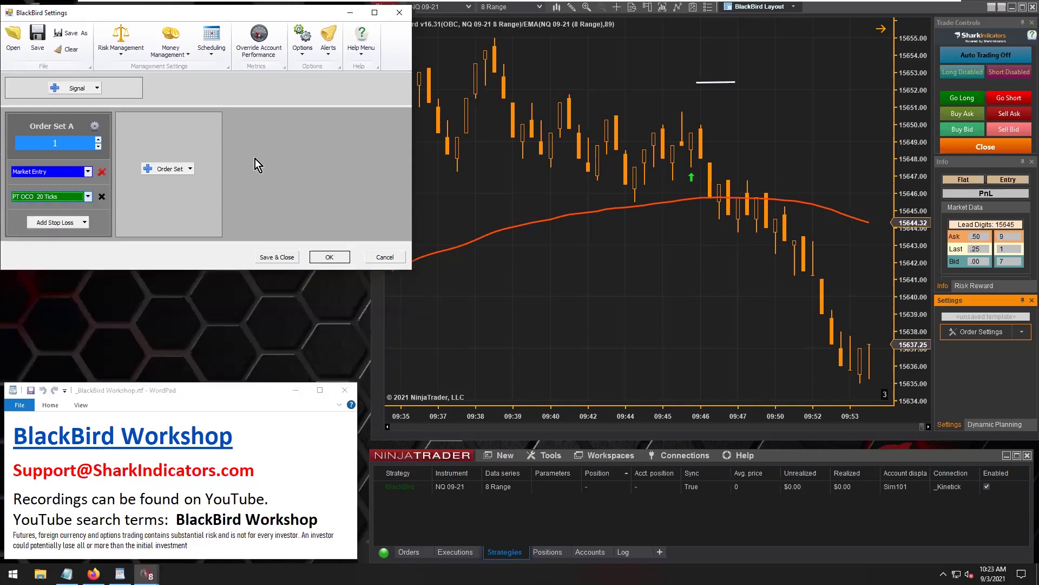
{"action": "left_click", "coordinate": [329, 257]}
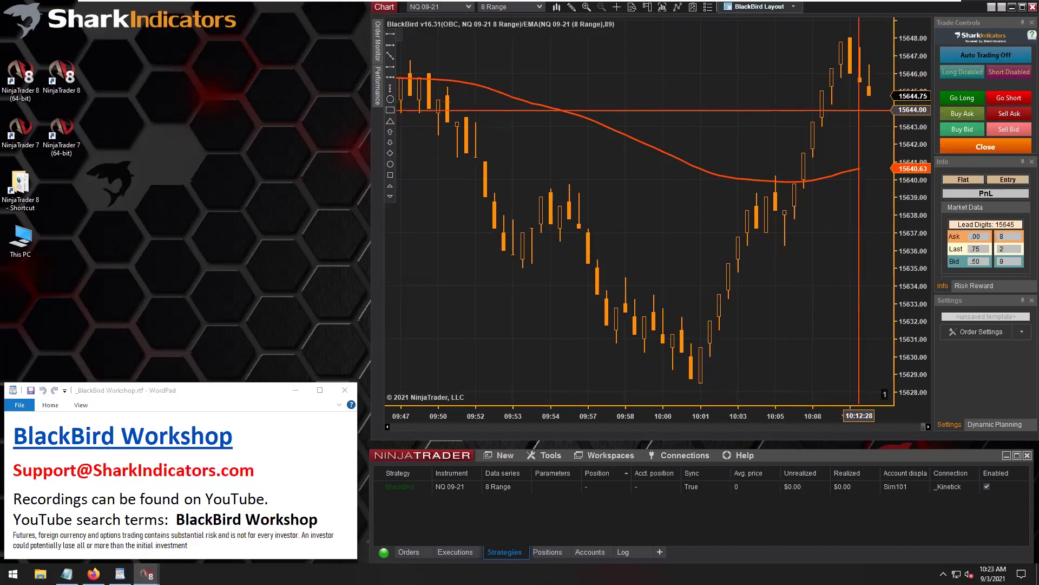
- Go long one contract at market to place the profit target on the chart, and close the position
{"action": "left_click", "coordinate": [958, 104]}
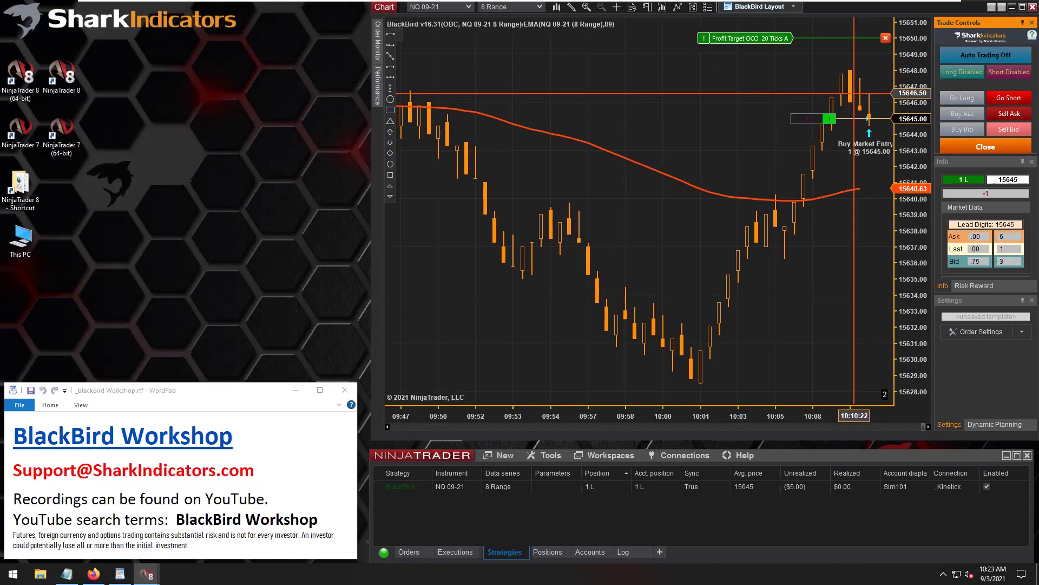
{"action": "left_click", "coordinate": [979, 149]}
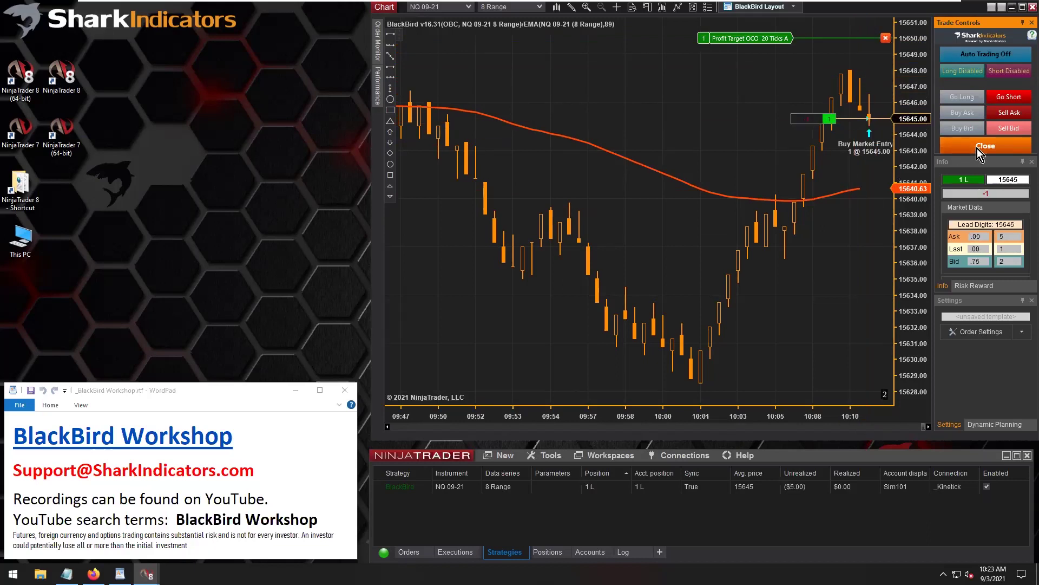
- Go short one contract at market, close that position and enter short again
{"action": "left_click", "coordinate": [1012, 93]}
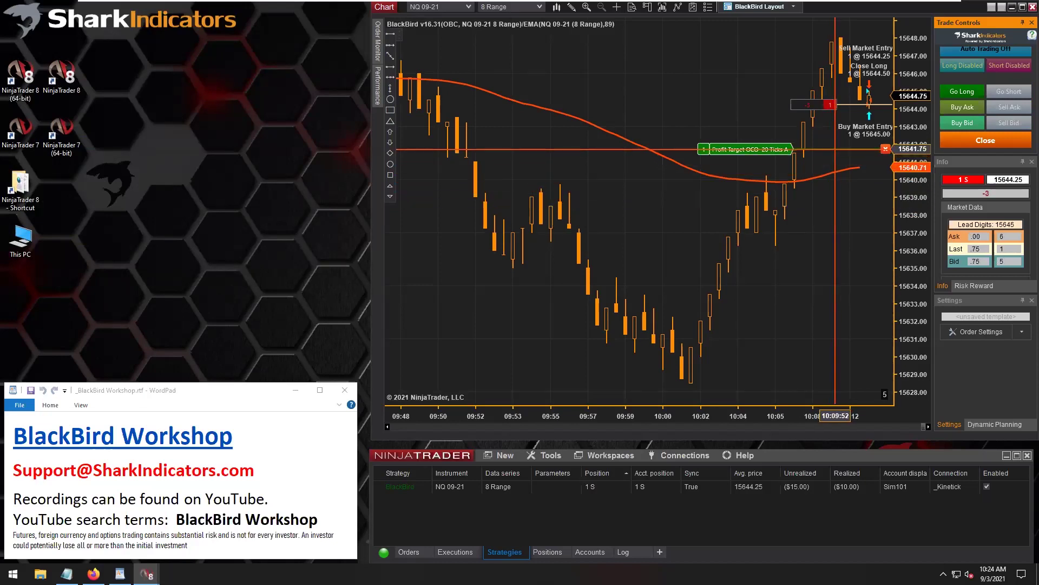
{"action": "left_click", "coordinate": [973, 144]}
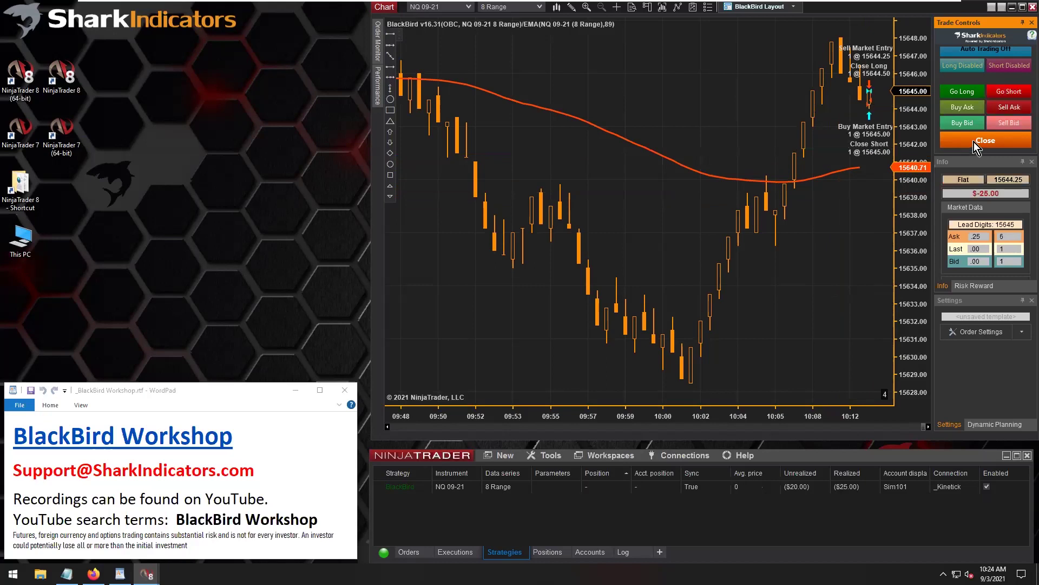
{"action": "left_click", "coordinate": [1004, 93]}
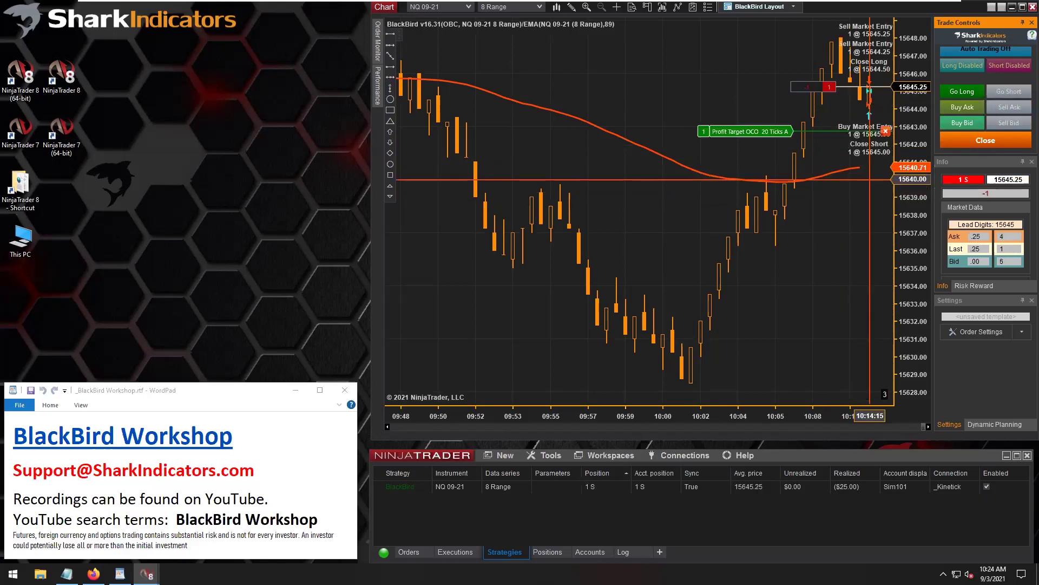